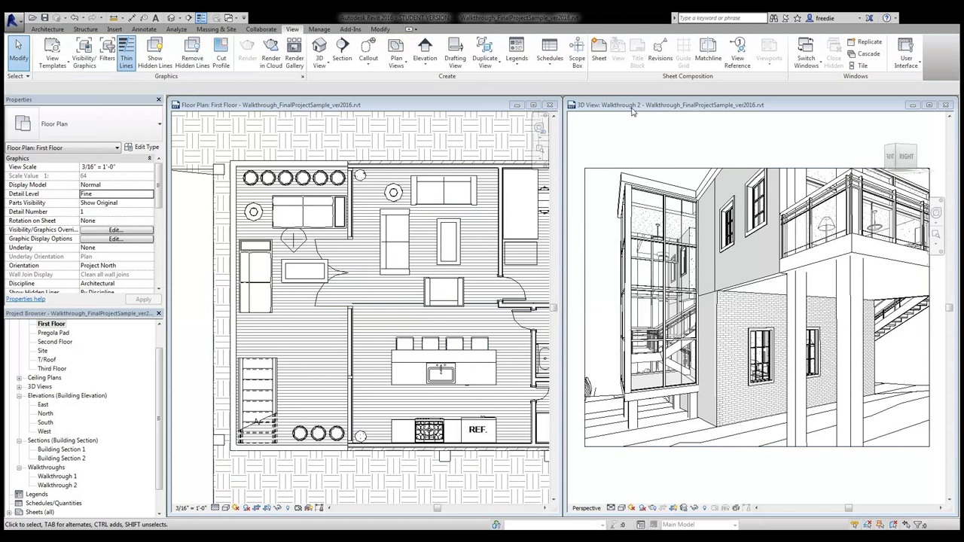
Step: Select the Walkthrough 2 camera and edit it, showing its path and key frames in the First Floor plan
{"action": "left_click", "coordinate": [609, 169]}
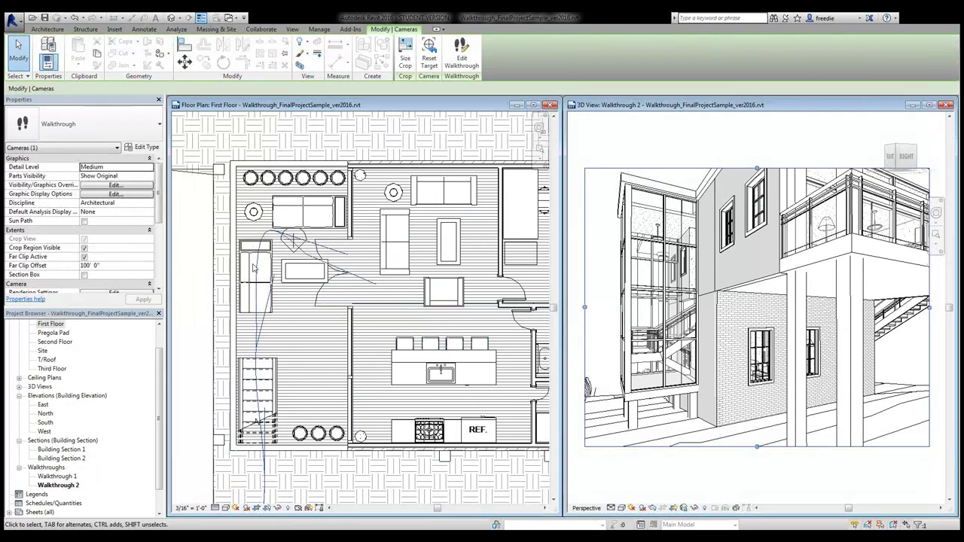
{"action": "left_click", "coordinate": [455, 65]}
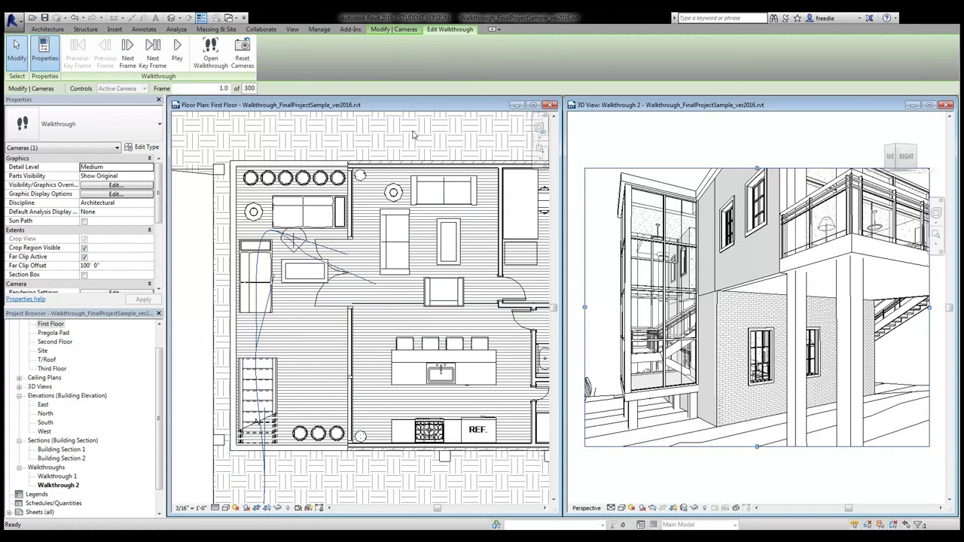
{"action": "left_click", "coordinate": [470, 103]}
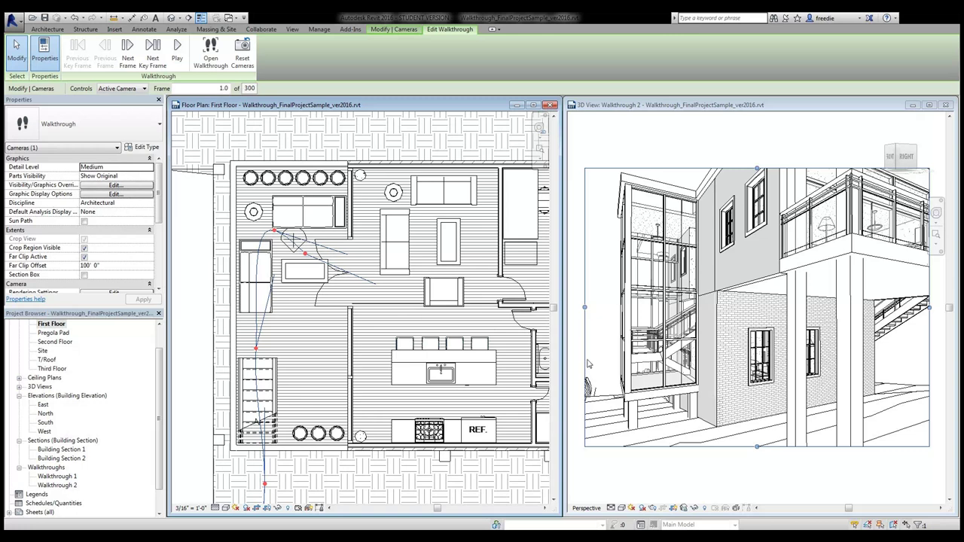
Step: Jump Walkthrough 2 to frame 300, the final kitchen view with bar stools
{"action": "left_click", "coordinate": [215, 89]}
{"action": "type", "text": "300"}
{"action": "key", "text": "Return"}
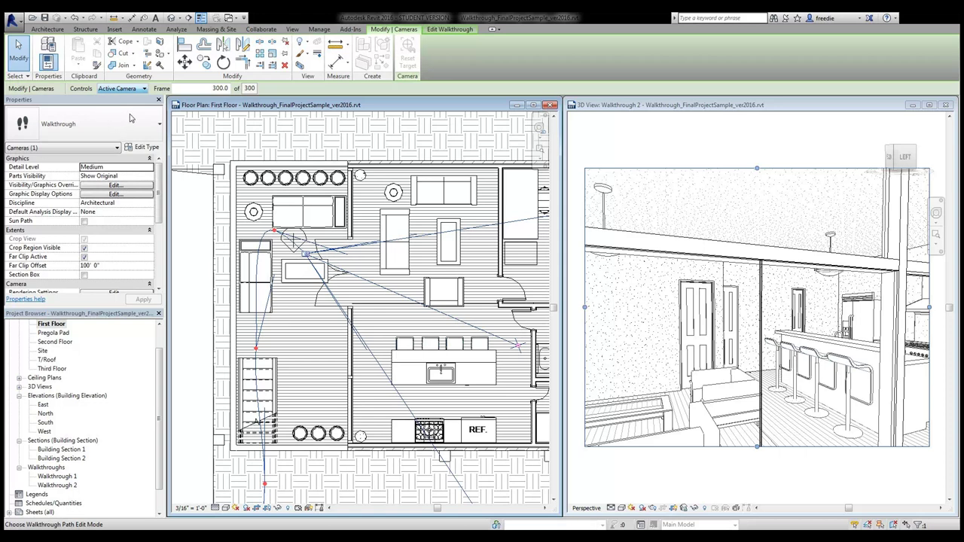
Step: Insert four key frames on the walkthrough path near the living-room entry
{"action": "left_click", "coordinate": [120, 88]}
{"action": "left_click", "coordinate": [125, 122]}
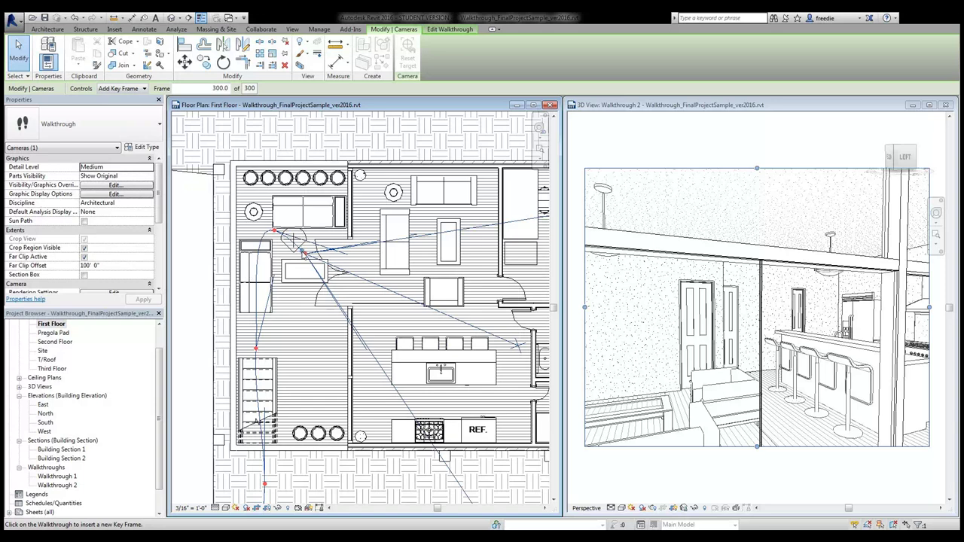
{"action": "left_click", "coordinate": [304, 254]}
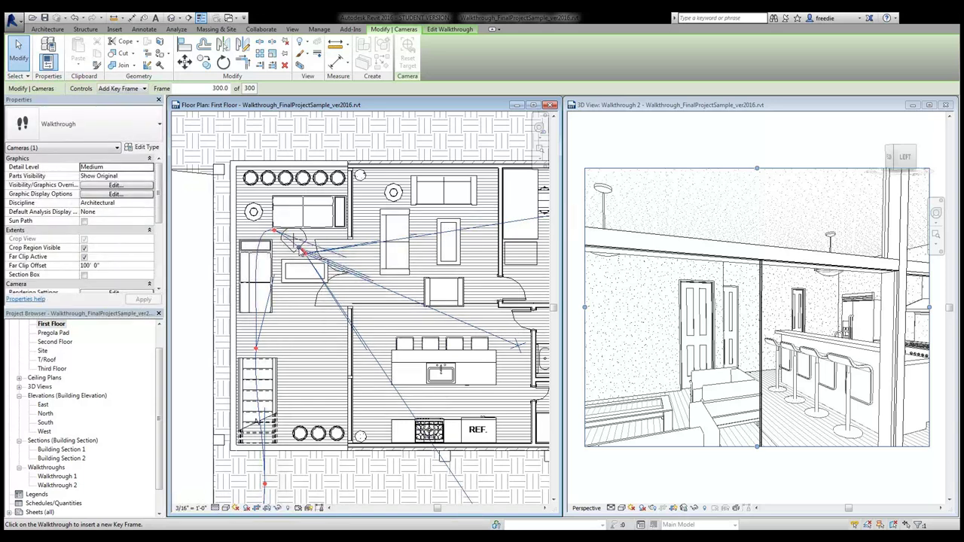
{"action": "left_click", "coordinate": [300, 249]}
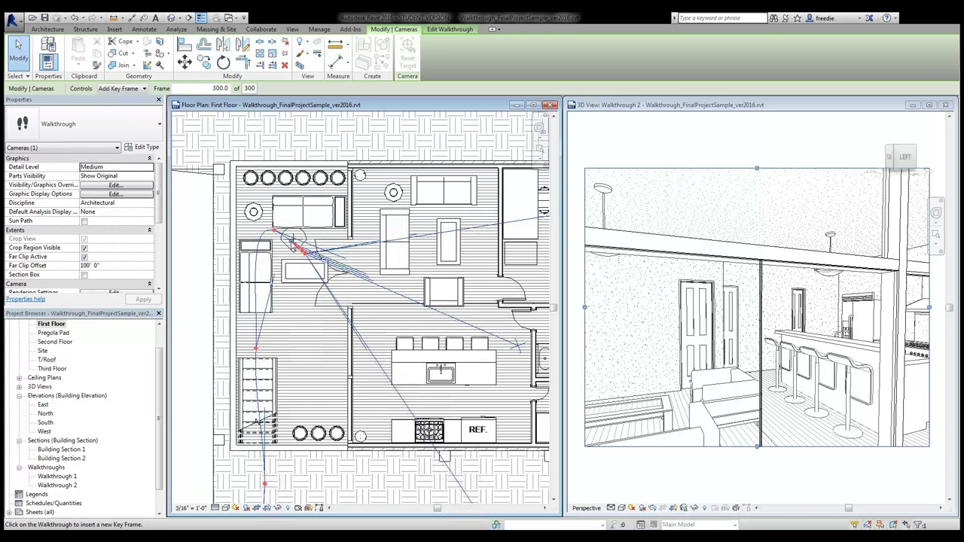
{"action": "left_click", "coordinate": [302, 253]}
{"action": "left_click", "coordinate": [306, 257]}
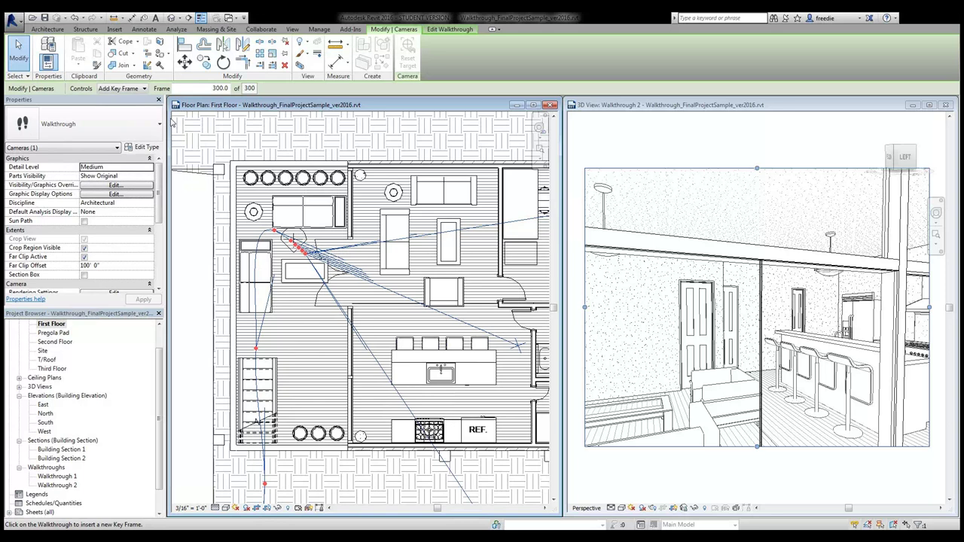
Step: Drag five key frames so the path runs from the living area around the kitchen island
{"action": "left_click", "coordinate": [116, 109]}
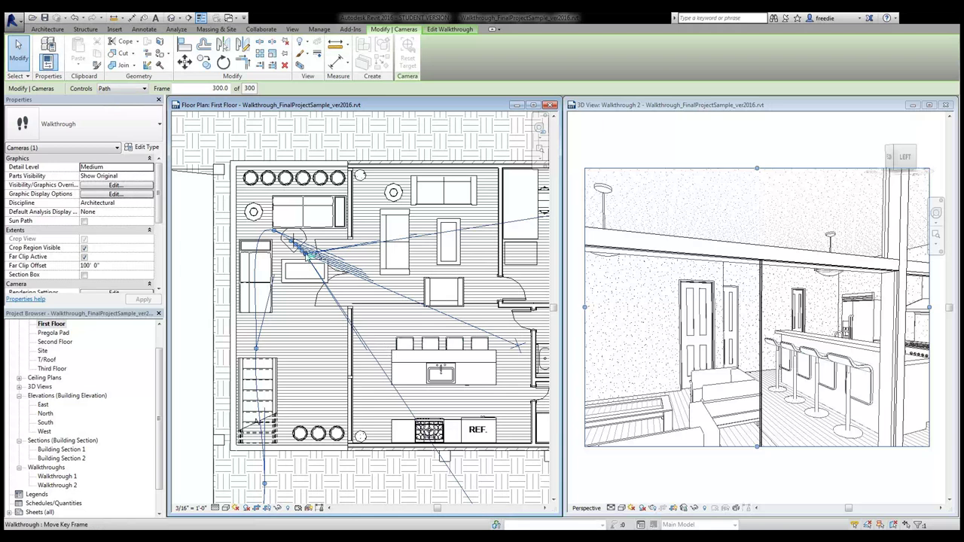
{"action": "left_click_drag", "start_coordinate": [308, 254], "coordinate": [501, 327]}
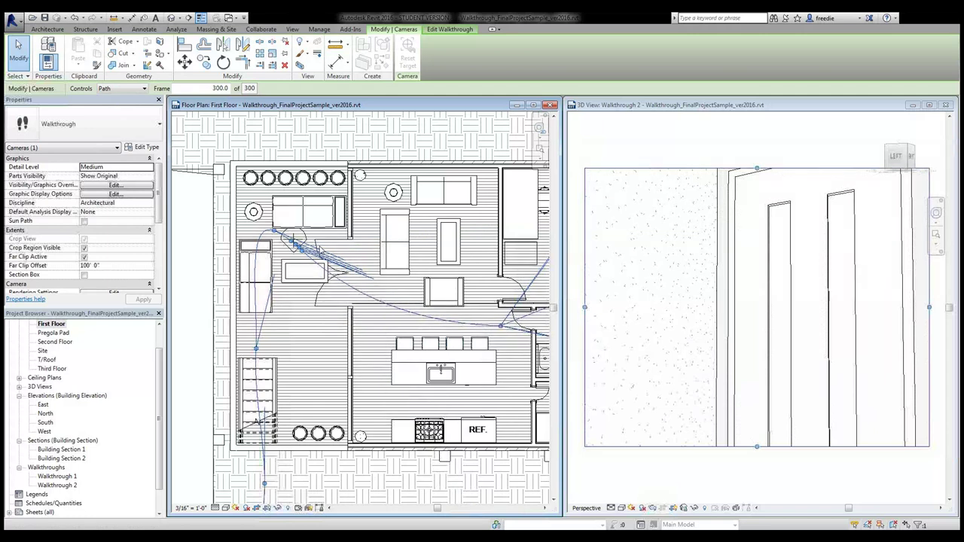
{"action": "left_click_drag", "start_coordinate": [303, 255], "coordinate": [517, 404]}
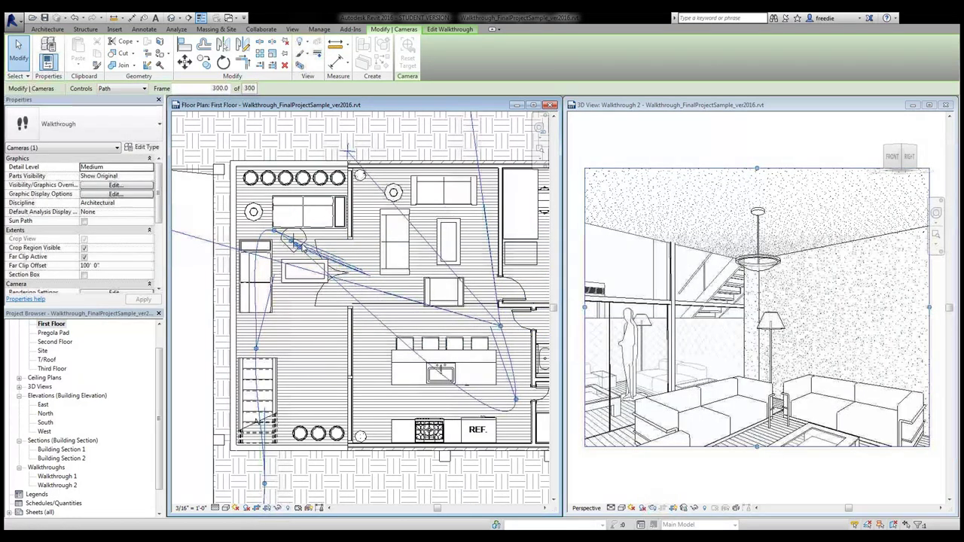
{"action": "left_click_drag", "start_coordinate": [301, 250], "coordinate": [381, 354]}
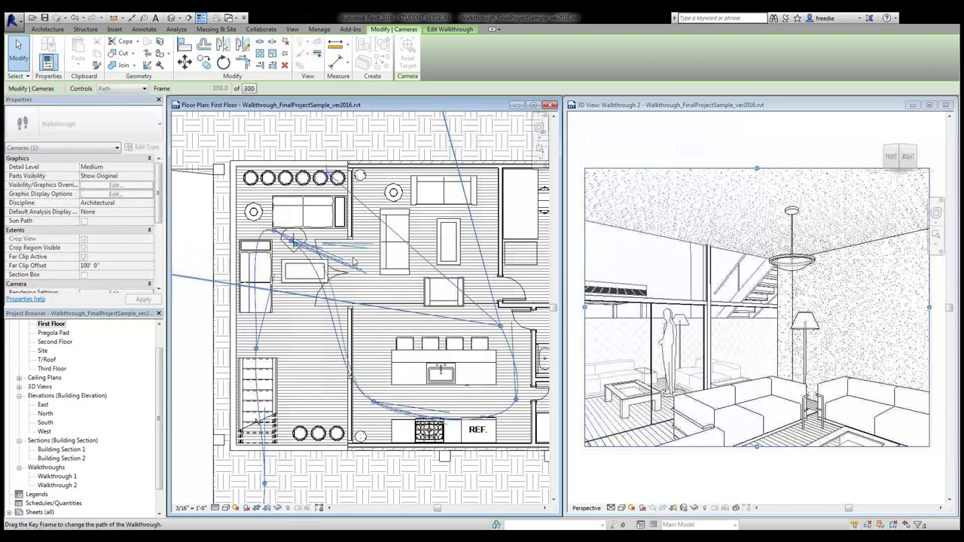
{"action": "left_click_drag", "start_coordinate": [362, 261], "coordinate": [309, 251]}
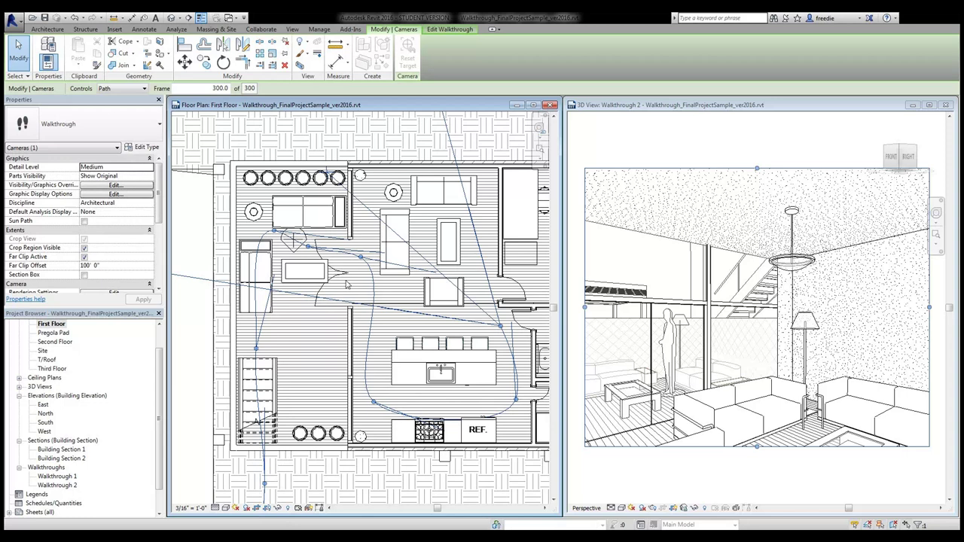
{"action": "left_click_drag", "start_coordinate": [374, 403], "coordinate": [430, 407]}
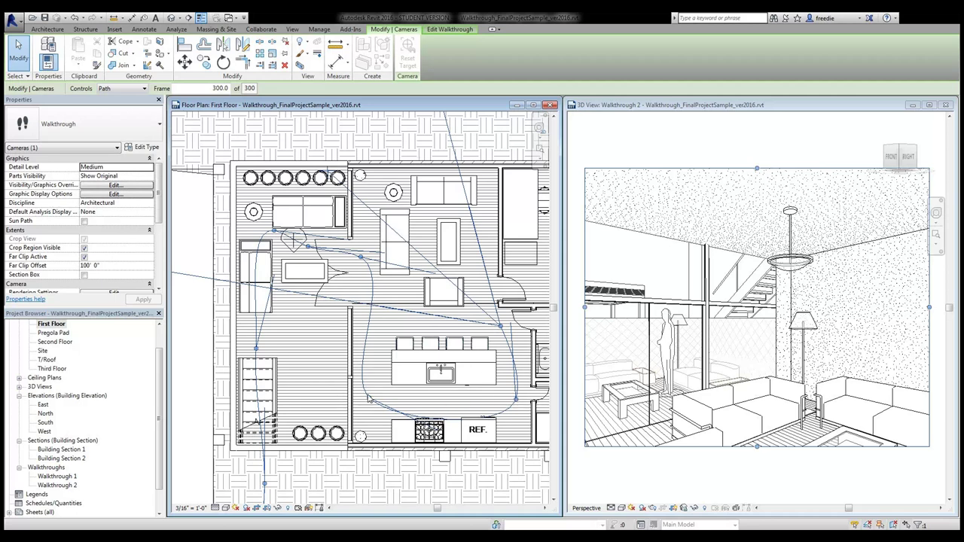
Step: Add a key frame on the walkthrough path near the range
{"action": "left_click", "coordinate": [143, 88]}
{"action": "left_click", "coordinate": [128, 118]}
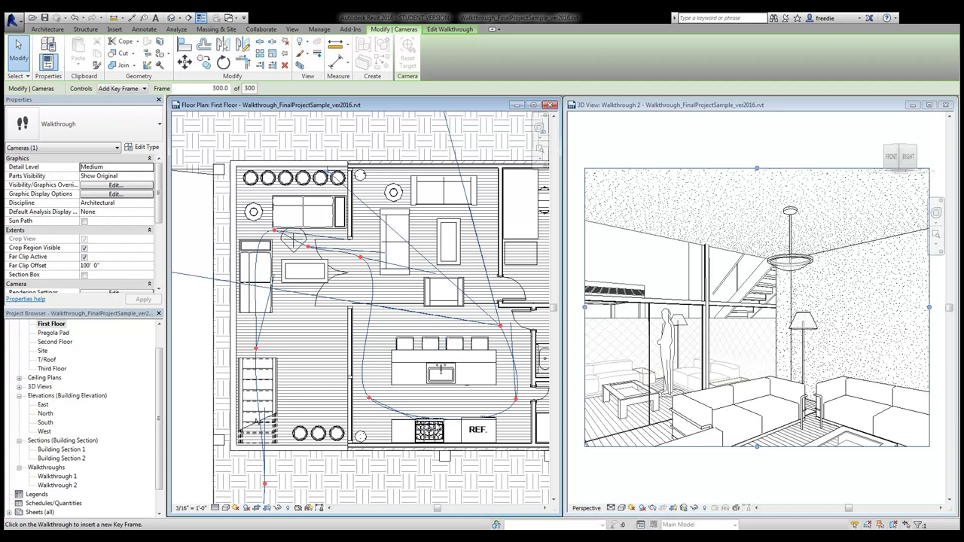
{"action": "left_click", "coordinate": [444, 422]}
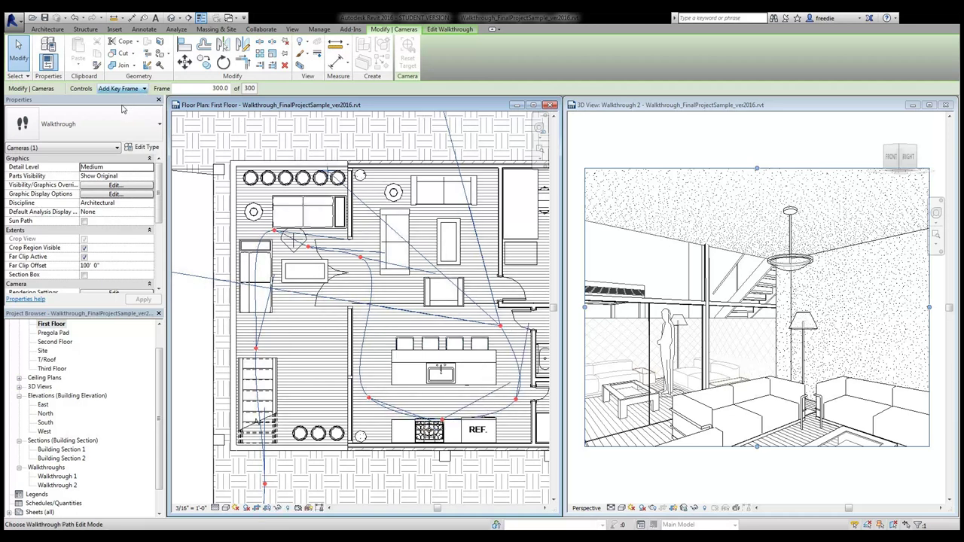
Step: Drag two lower key frames to tighten the loop beneath the kitchen island
{"action": "left_click", "coordinate": [144, 88]}
{"action": "left_click", "coordinate": [113, 98]}
{"action": "left_click_drag", "start_coordinate": [447, 422], "coordinate": [444, 409]}
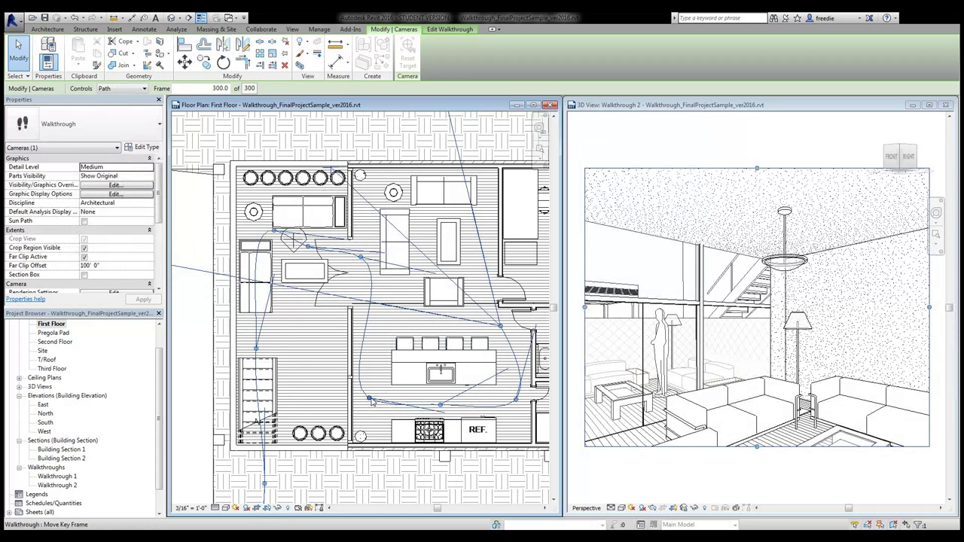
{"action": "left_click_drag", "start_coordinate": [370, 400], "coordinate": [420, 400]}
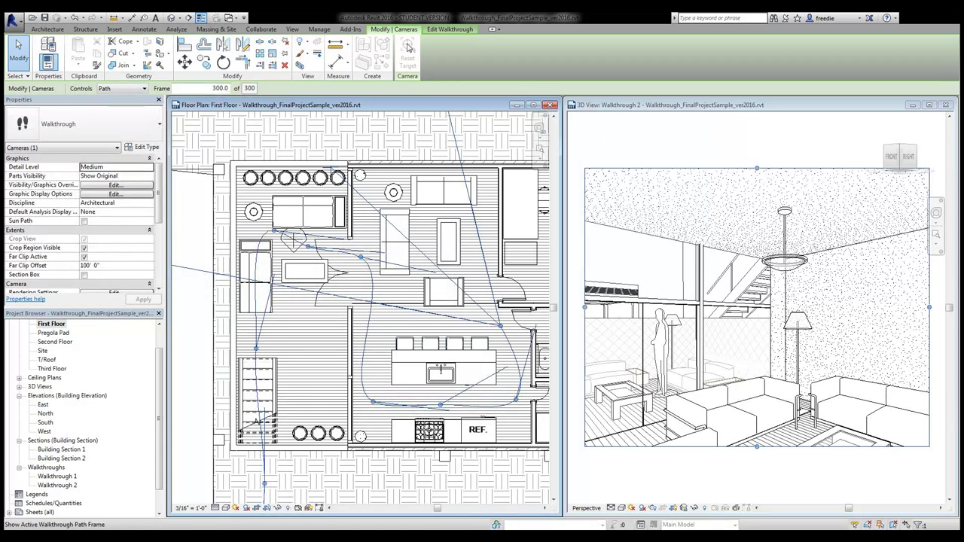
Step: Step the walkthrough back through previous key frames to frame 119.7
{"action": "left_click", "coordinate": [437, 31]}
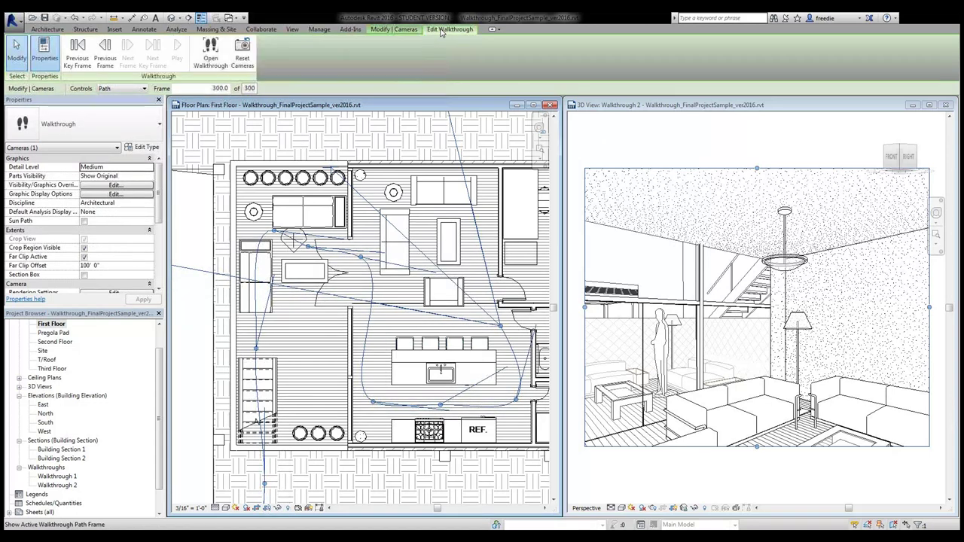
{"action": "left_click", "coordinate": [78, 52]}
{"action": "left_click", "coordinate": [83, 65]}
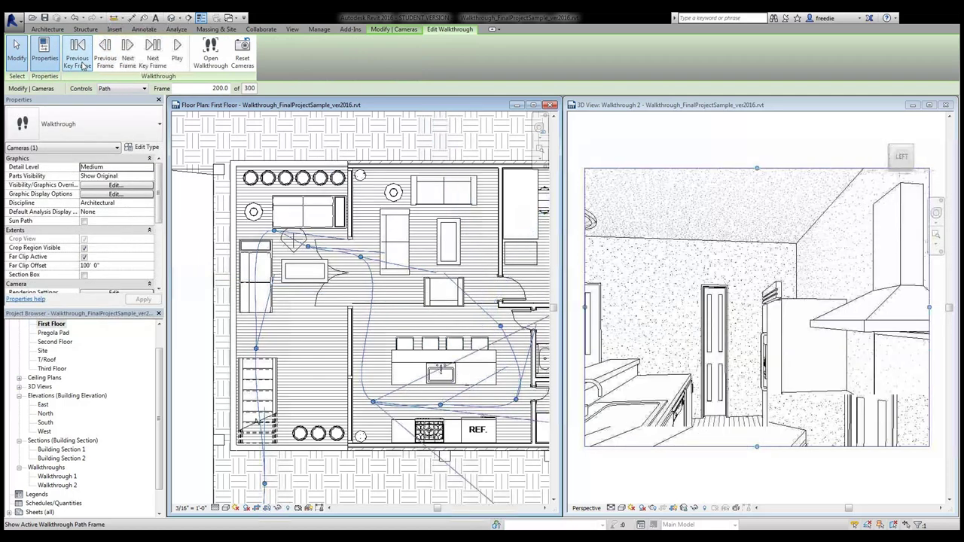
{"action": "left_click", "coordinate": [83, 65]}
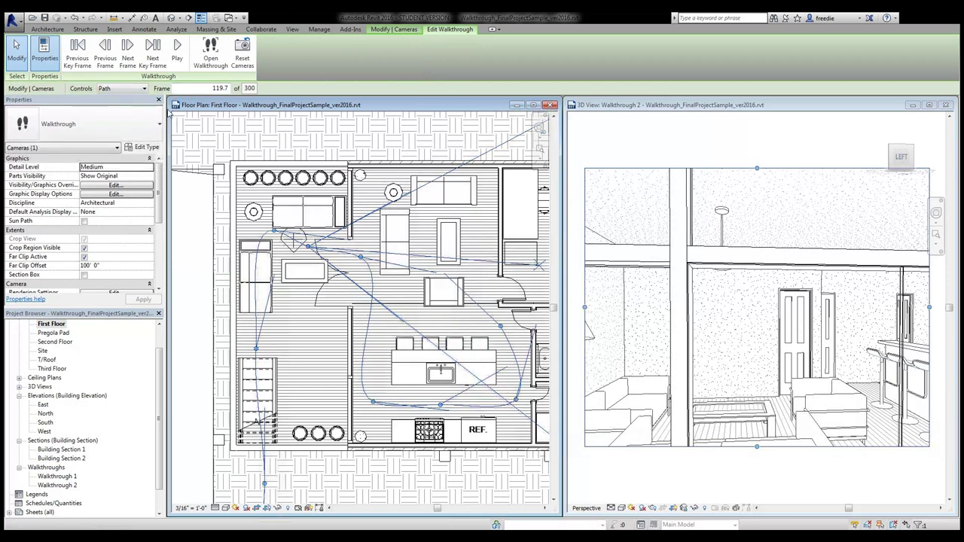
Step: Drag the camera target down toward the kitchen bar stools, staying in walkthrough editing
{"action": "left_click", "coordinate": [117, 89]}
{"action": "left_click", "coordinate": [114, 100]}
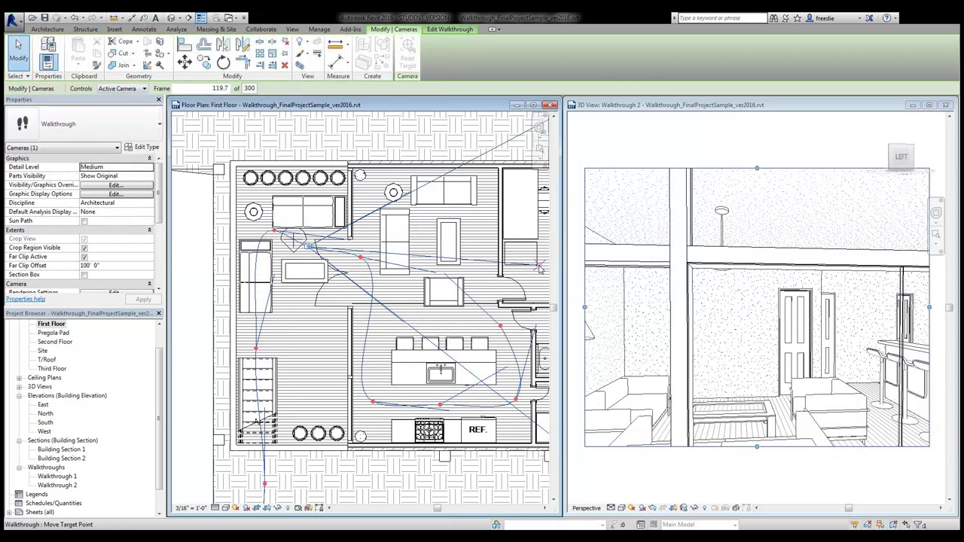
{"action": "left_click_drag", "start_coordinate": [539, 266], "coordinate": [525, 325]}
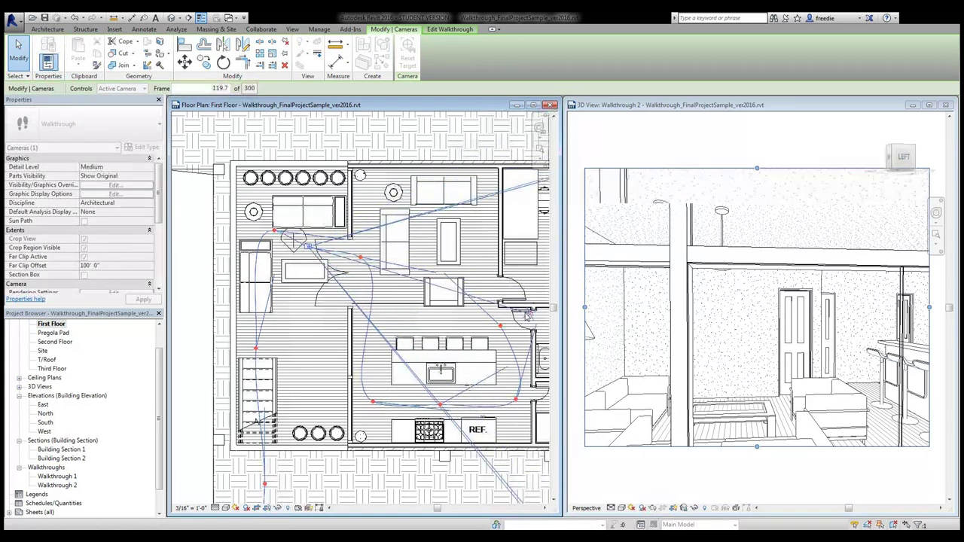
{"action": "key", "text": "Escape"}
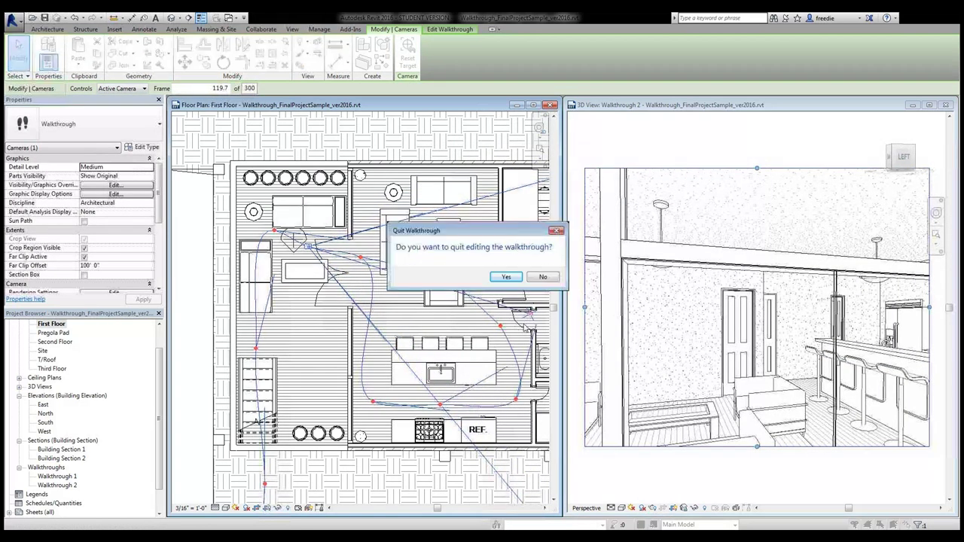
{"action": "left_click", "coordinate": [543, 278]}
{"action": "left_click_drag", "start_coordinate": [531, 317], "coordinate": [519, 341]}
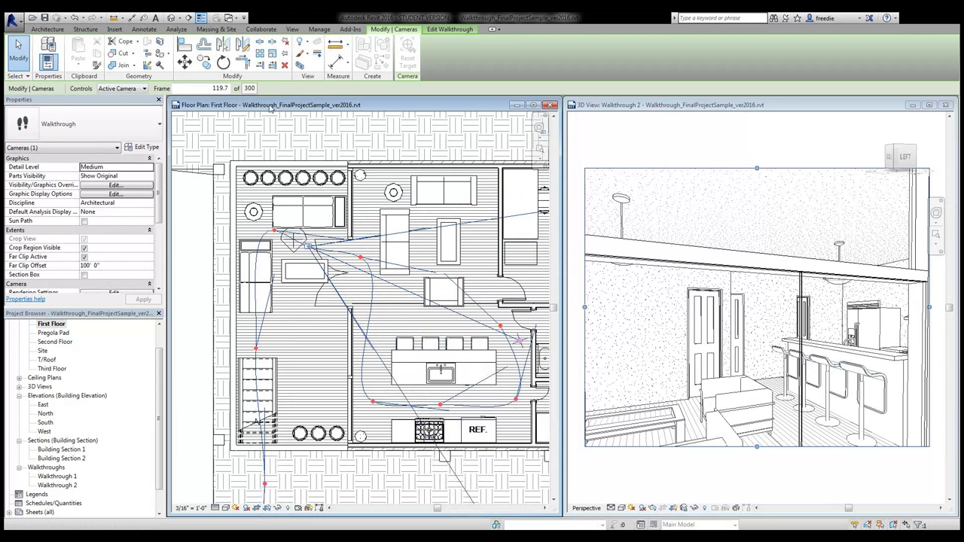
Step: Advance to key frame 143.2 and re-aim its camera in the plan
{"action": "left_click", "coordinate": [450, 31]}
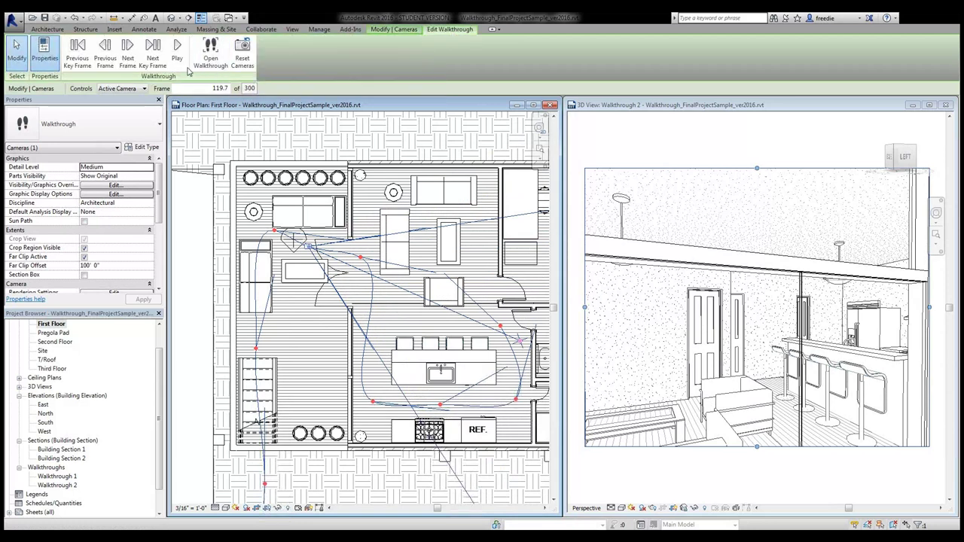
{"action": "left_click", "coordinate": [152, 50]}
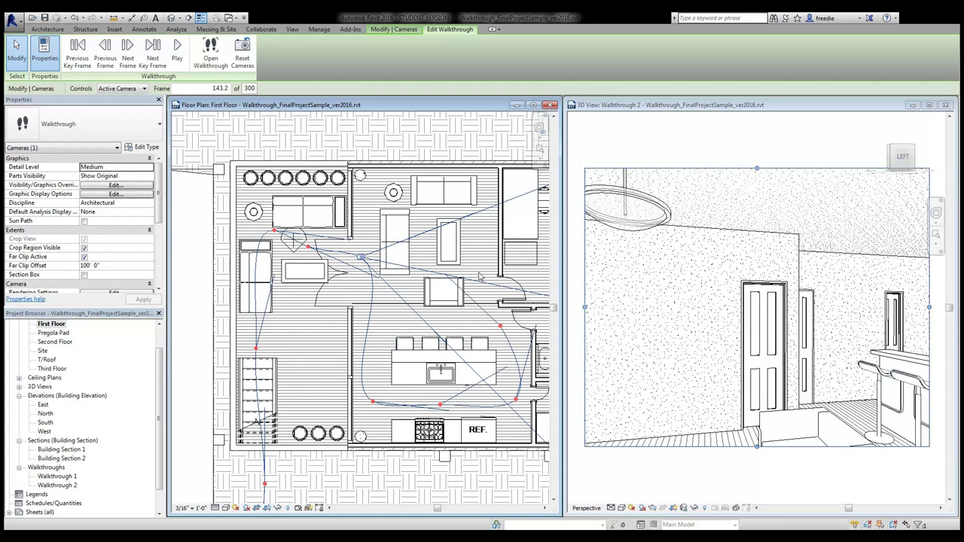
{"action": "middle_click_drag", "start_coordinate": [535, 310], "coordinate": [477, 305]}
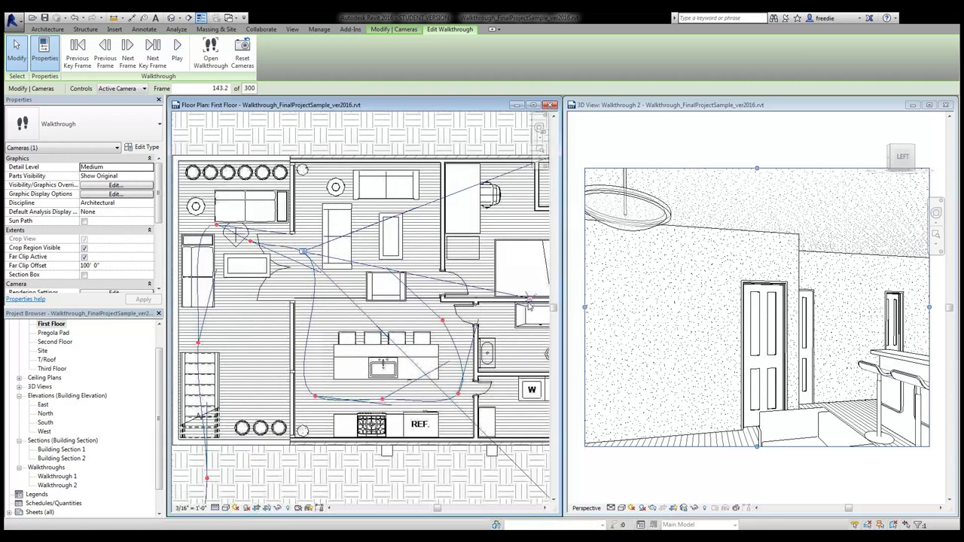
{"action": "left_click_drag", "start_coordinate": [529, 303], "coordinate": [497, 376]}
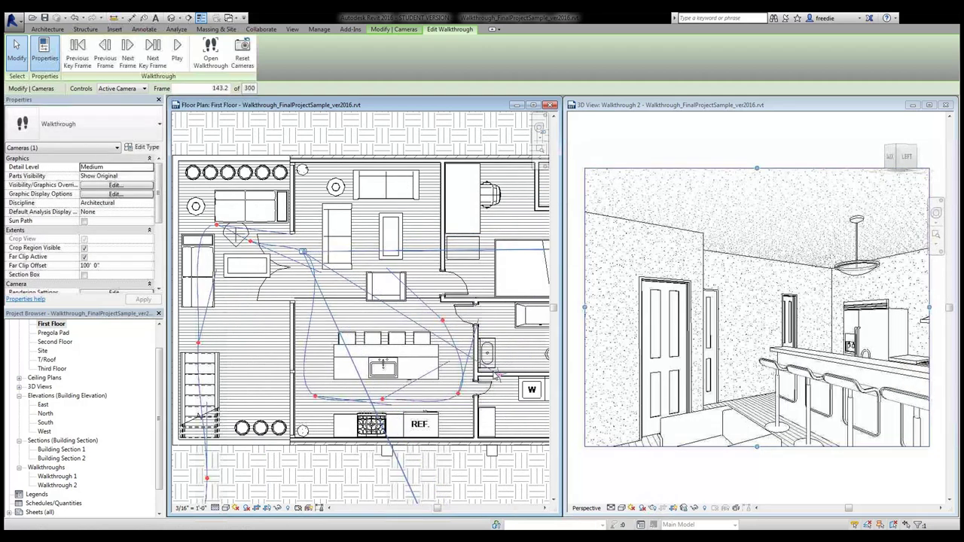
Step: Re-aim the cameras at key frames 200 and 228.8, turning the last toward the doors
{"action": "left_click", "coordinate": [153, 59]}
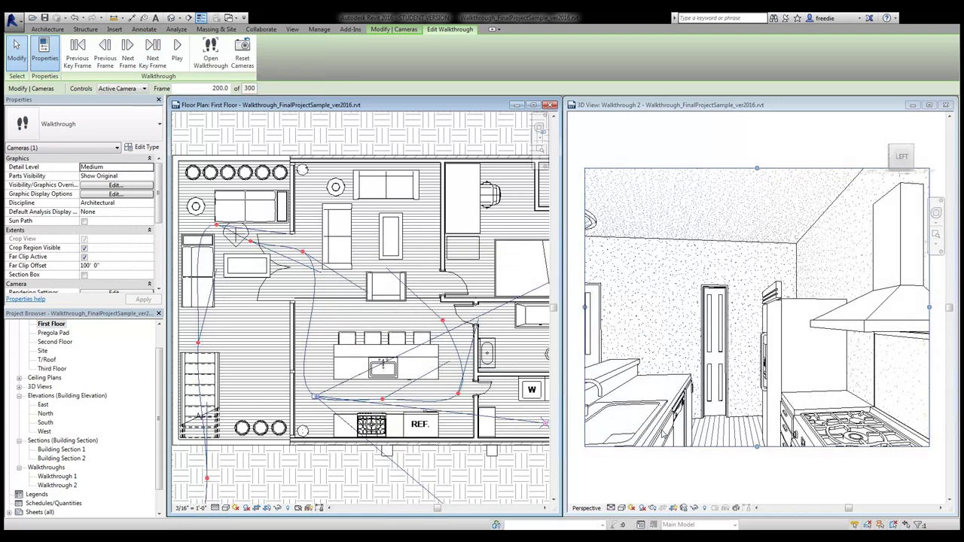
{"action": "mouse_move", "coordinate": [546, 426]}
{"action": "left_mouse_down"}
{"action": "mouse_move", "coordinate": [547, 401]}
{"action": "mouse_move", "coordinate": [547, 419]}
{"action": "left_mouse_up"}
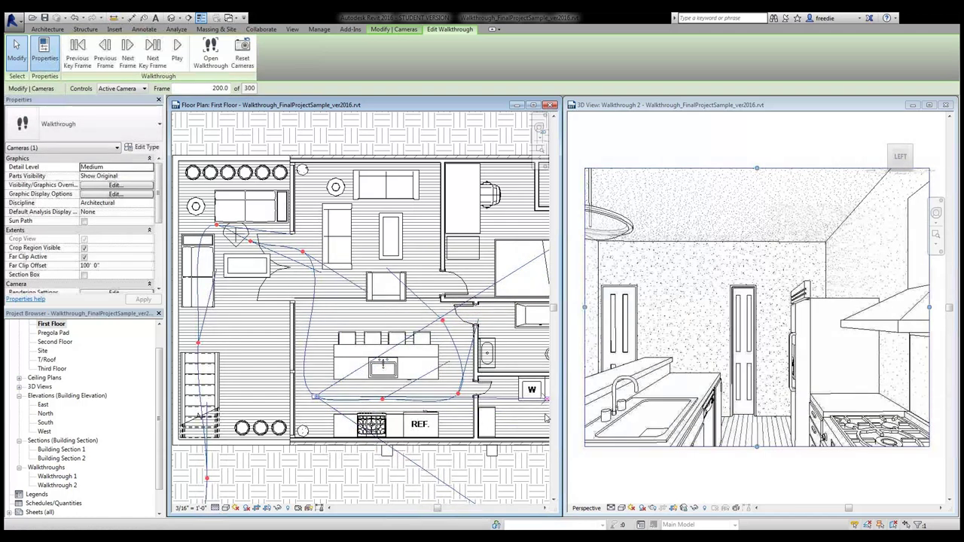
{"action": "left_click", "coordinate": [153, 51]}
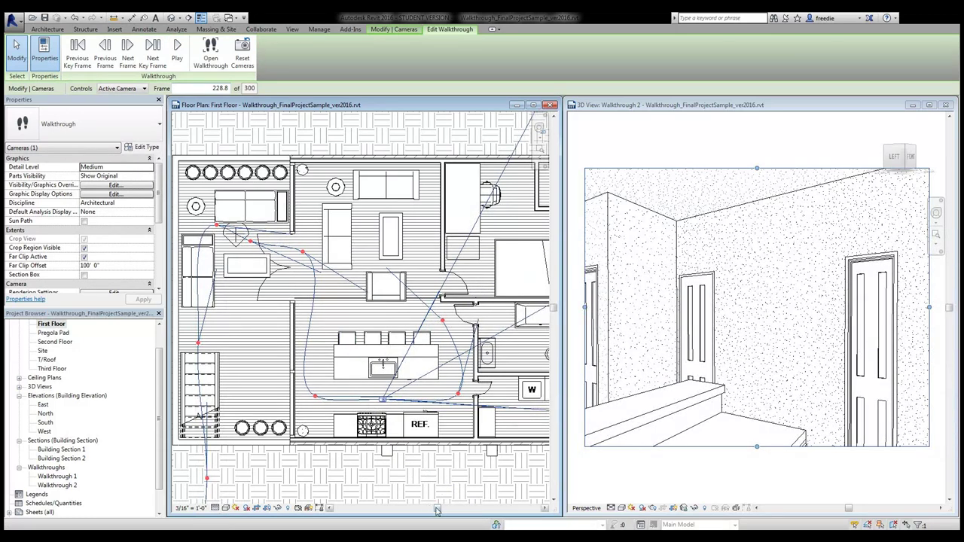
{"action": "scroll", "coordinate": [362, 302], "scroll_direction": "down", "scroll_amount": 2}
{"action": "scroll", "coordinate": [490, 290], "scroll_direction": "up", "scroll_amount": 2}
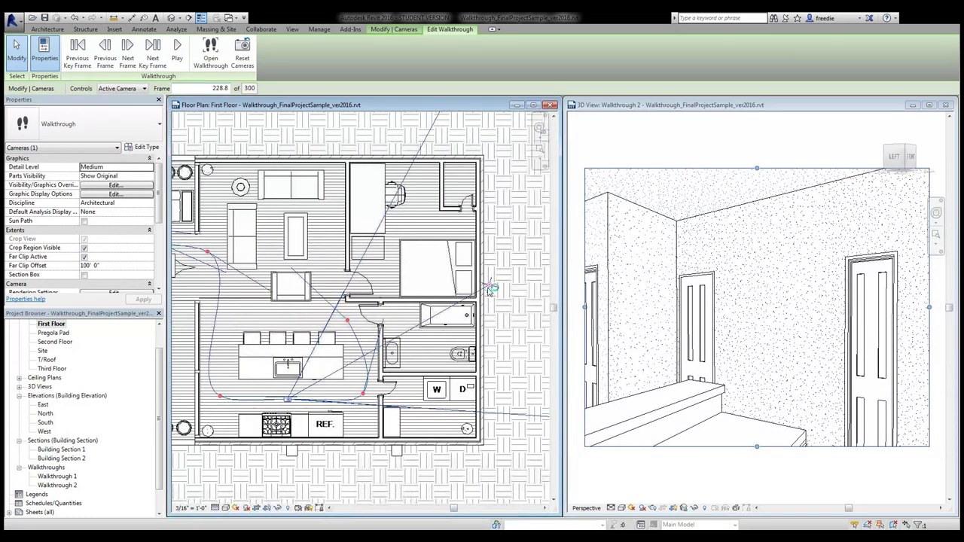
{"action": "left_click_drag", "start_coordinate": [490, 290], "coordinate": [510, 334]}
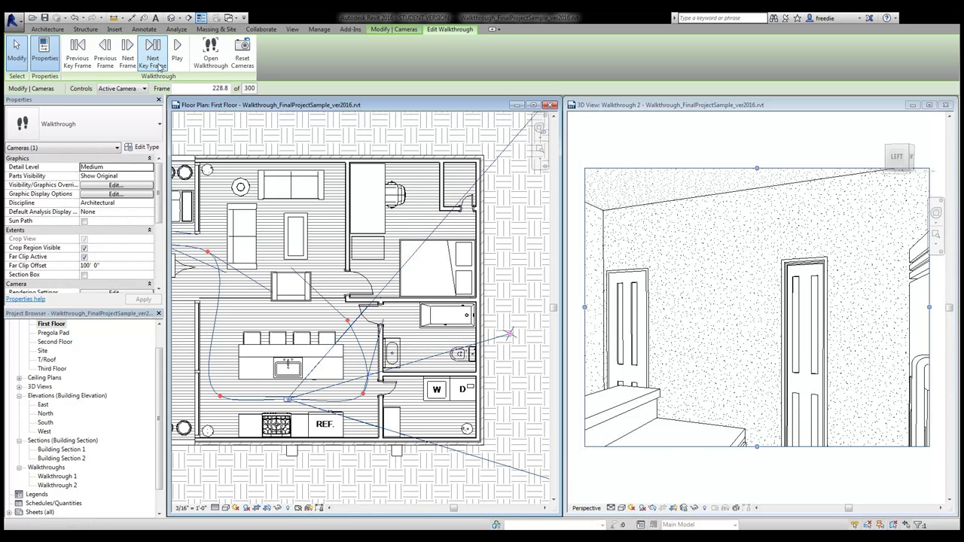
Step: Turn the key frame 258.9 camera to look into the living room
{"action": "left_click", "coordinate": [153, 51]}
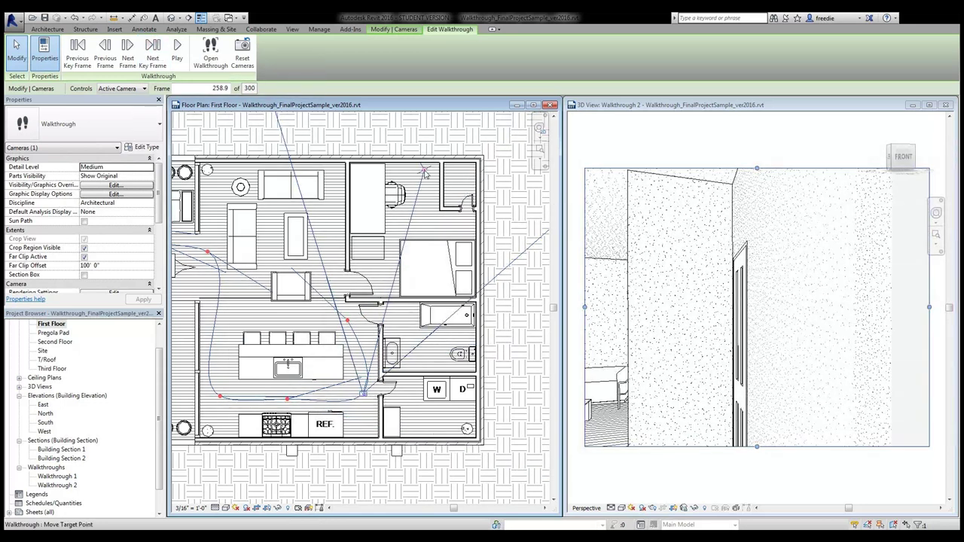
{"action": "left_click_drag", "start_coordinate": [426, 173], "coordinate": [359, 169]}
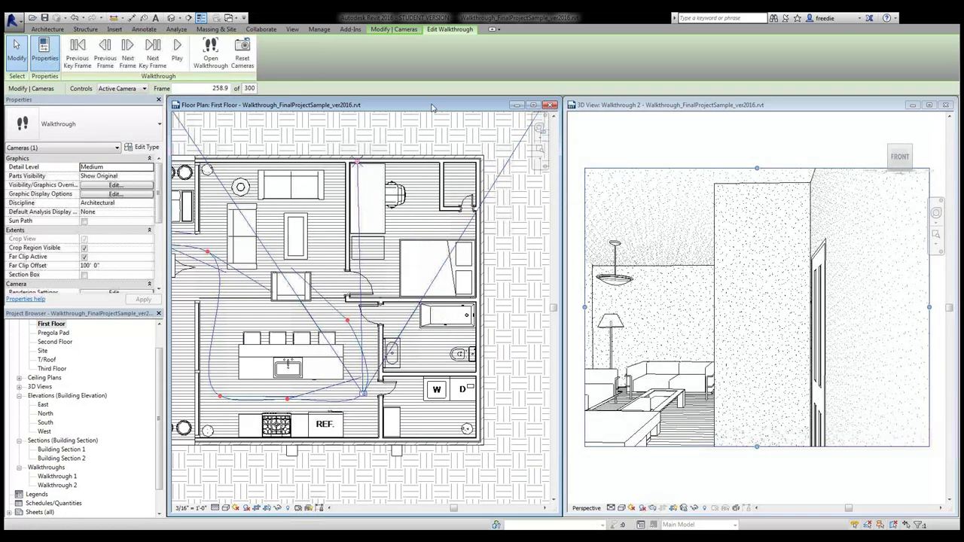
{"action": "left_click_drag", "start_coordinate": [359, 166], "coordinate": [301, 171]}
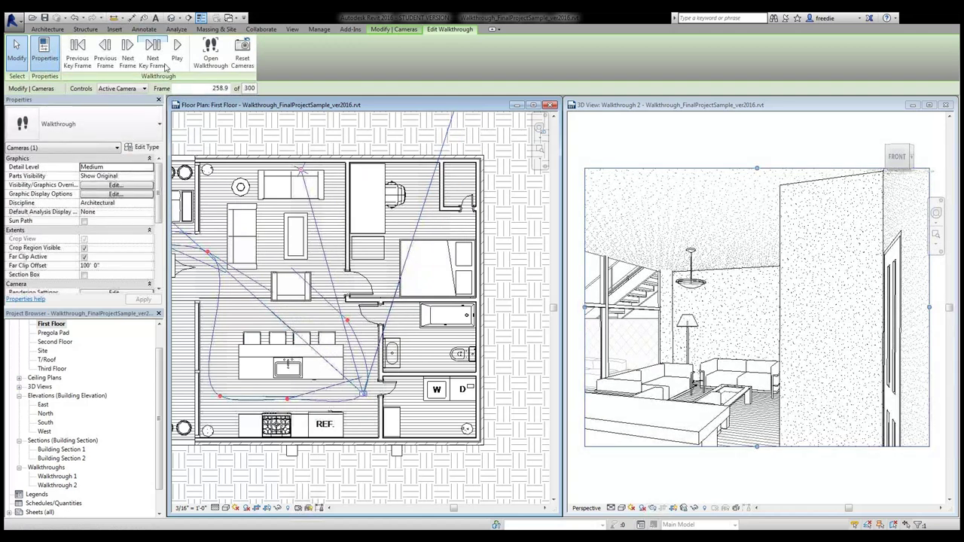
Step: Aim the final frame 300 camera at the living-room sofas, pendant light and glass wall
{"action": "left_click", "coordinate": [153, 52]}
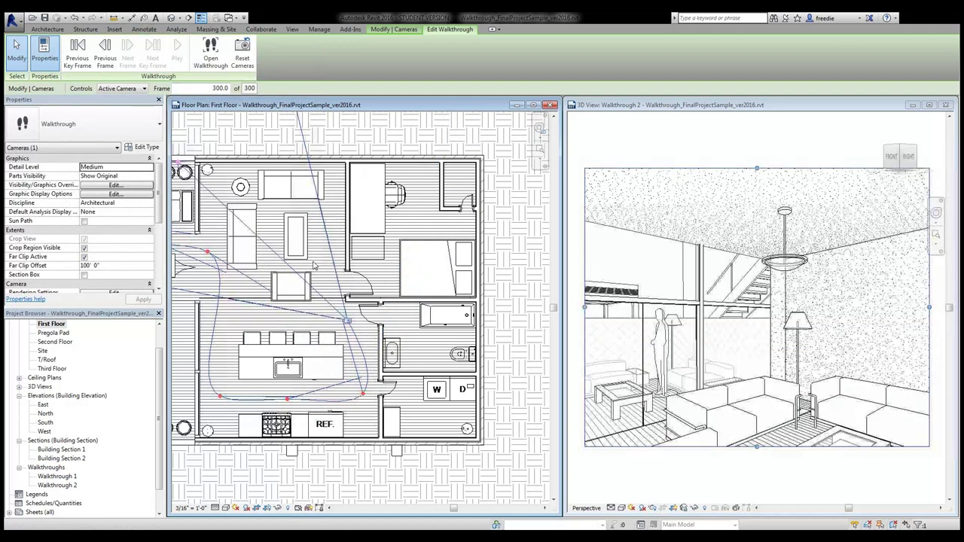
{"action": "middle_click_drag", "start_coordinate": [179, 165], "coordinate": [225, 172]}
{"action": "left_click_drag", "start_coordinate": [225, 172], "coordinate": [226, 194]}
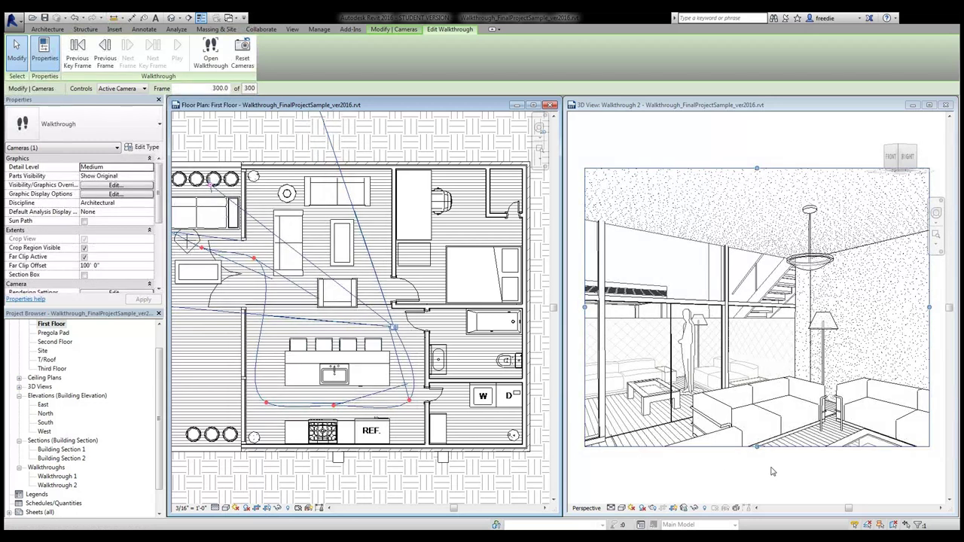
Step: Step back to key frame 74.1 by the stairs and play the walkthrough from there
{"action": "left_click", "coordinate": [802, 473]}
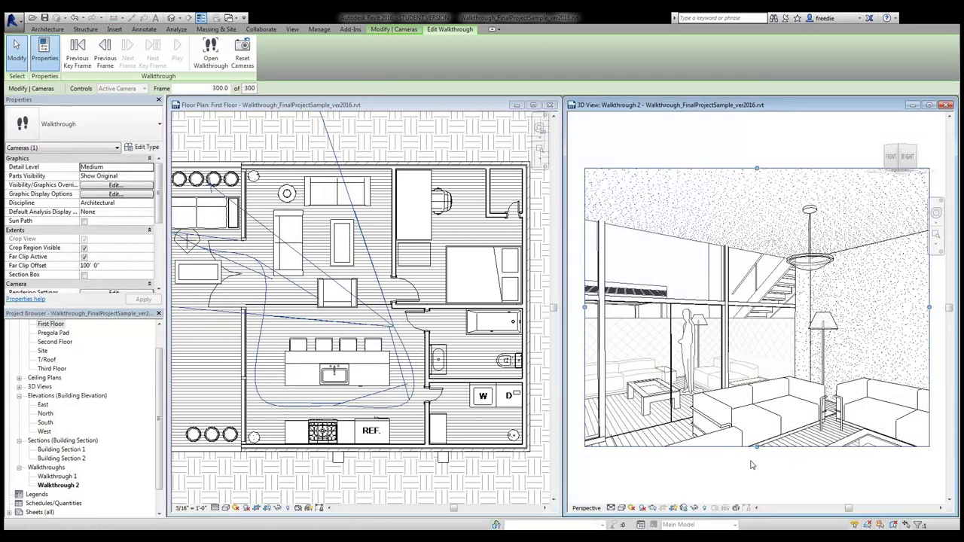
{"action": "left_click", "coordinate": [77, 46]}
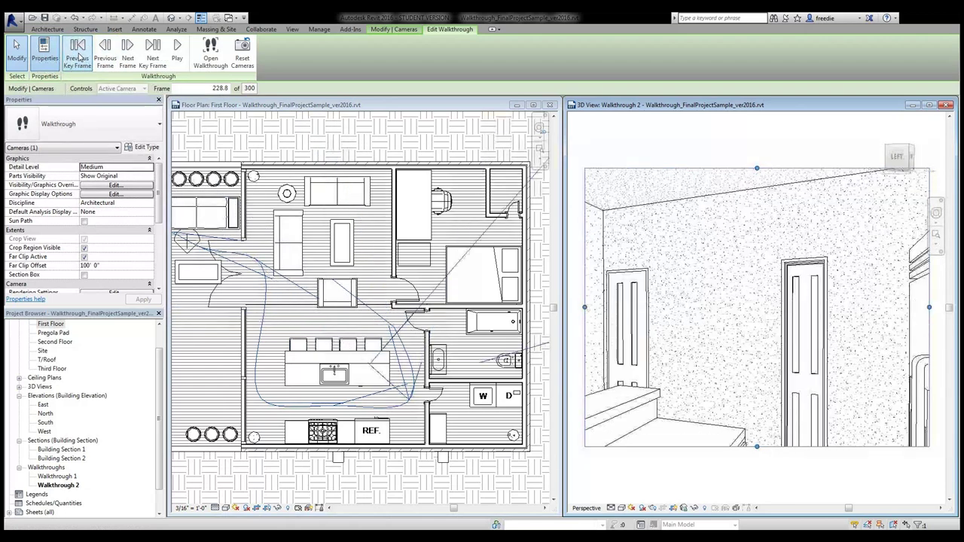
{"action": "left_click", "coordinate": [77, 53]}
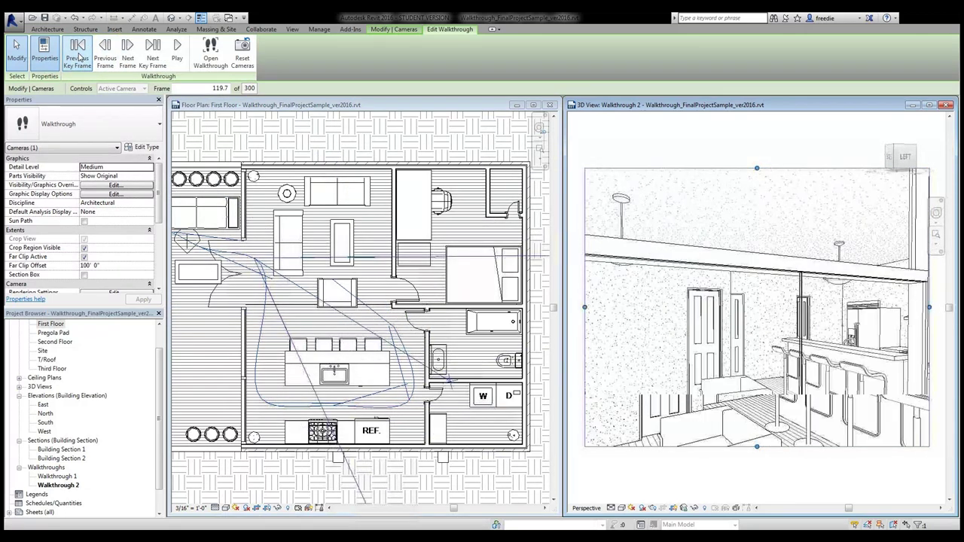
{"action": "left_click", "coordinate": [79, 58]}
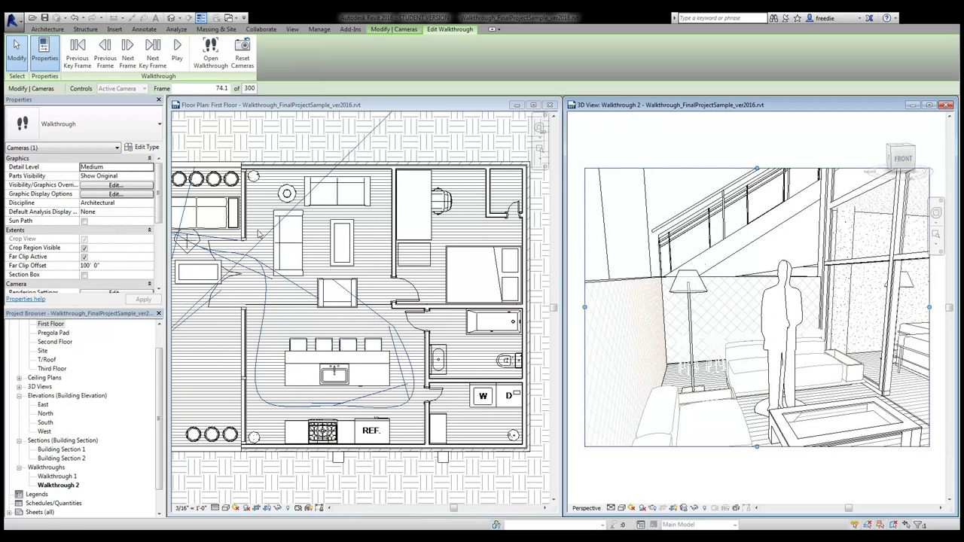
{"action": "left_click", "coordinate": [177, 50]}
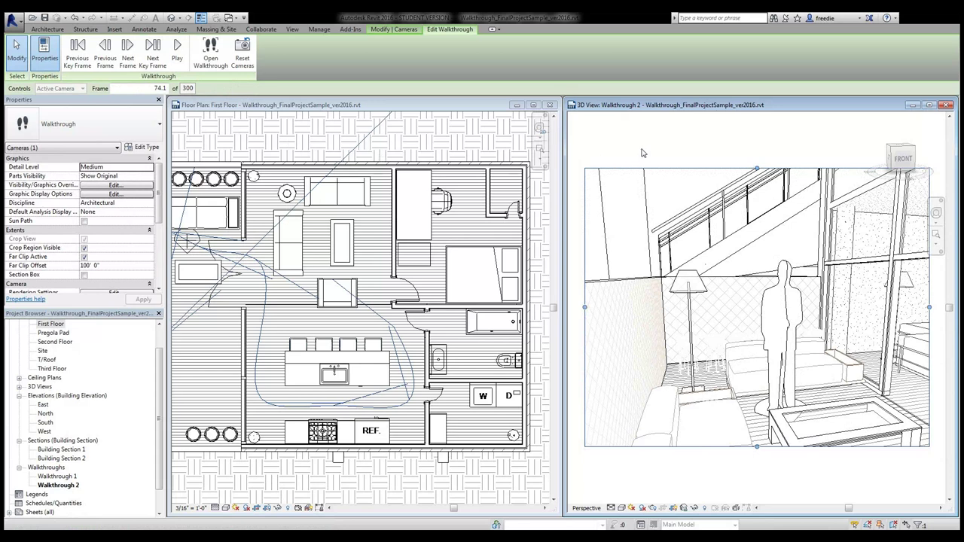
{"action": "left_click", "coordinate": [466, 106]}
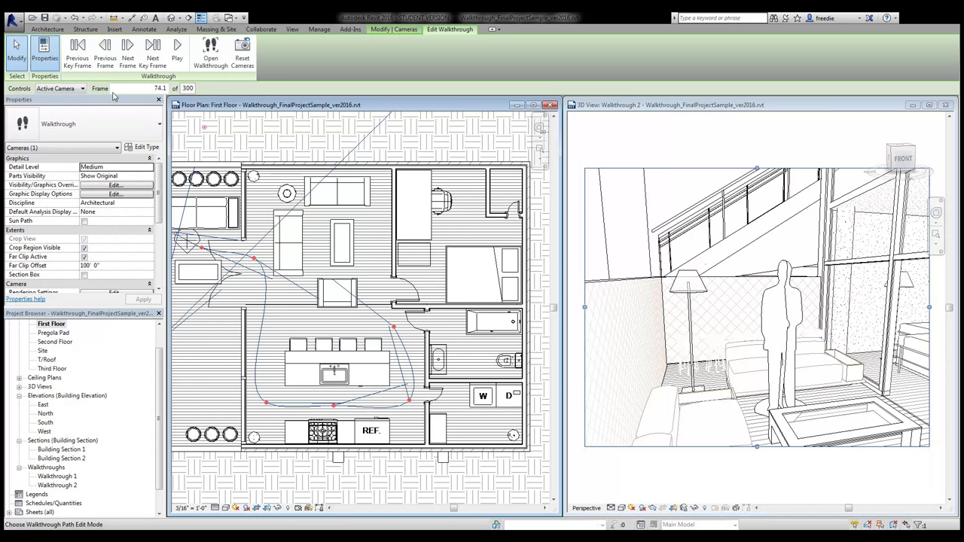
{"action": "left_click", "coordinate": [188, 88]}
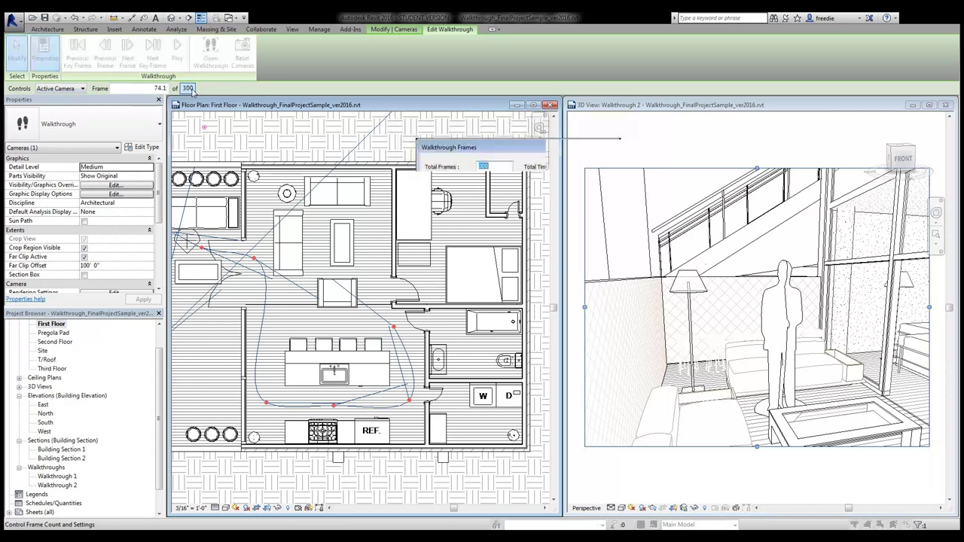
{"action": "left_click", "coordinate": [606, 281]}
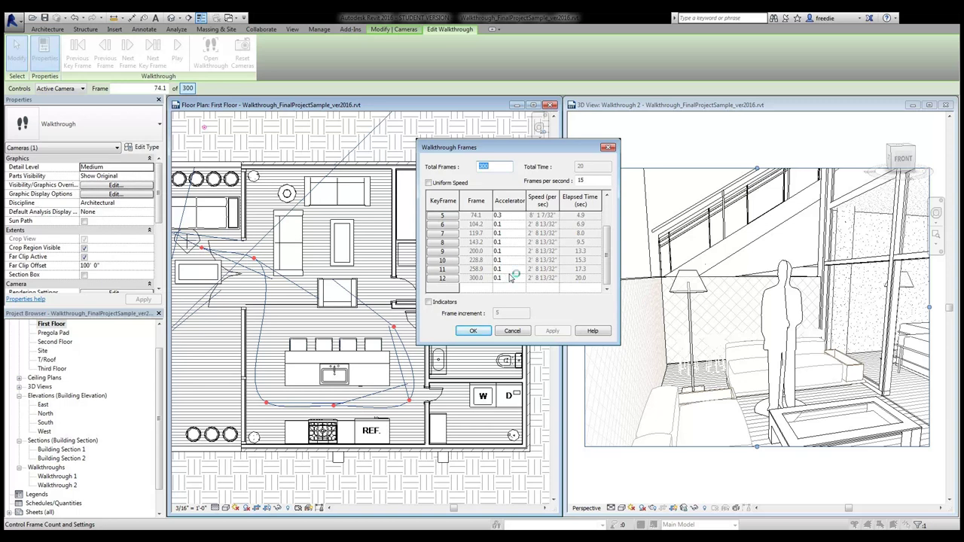
{"action": "left_click", "coordinate": [483, 334]}
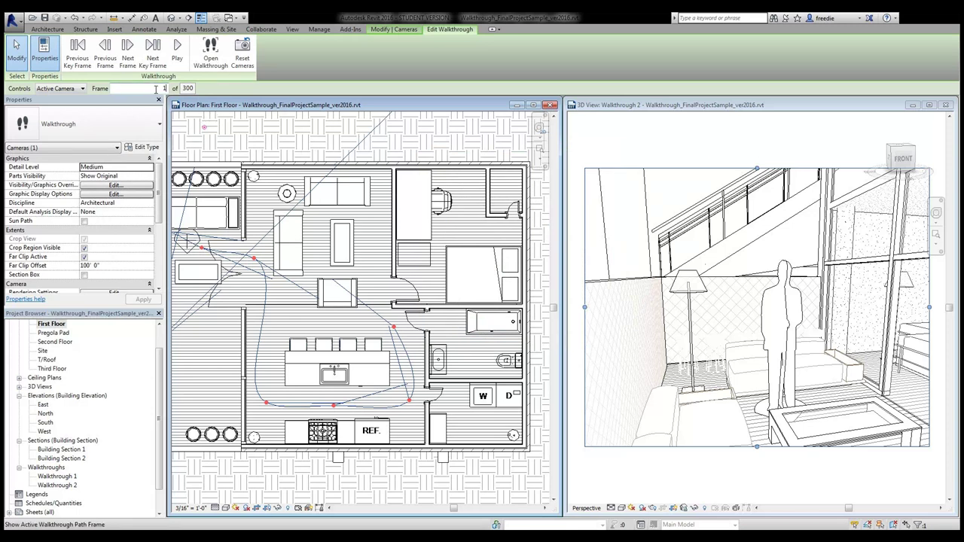
Step: Return to frame 1 and play the entire walkthrough from the house exterior
{"action": "key", "text": "Return"}
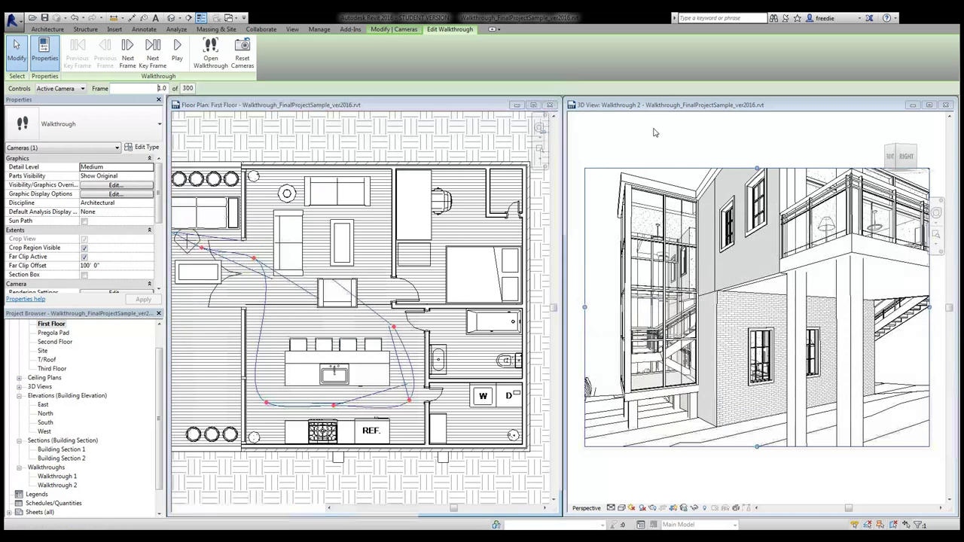
{"action": "left_click", "coordinate": [600, 109]}
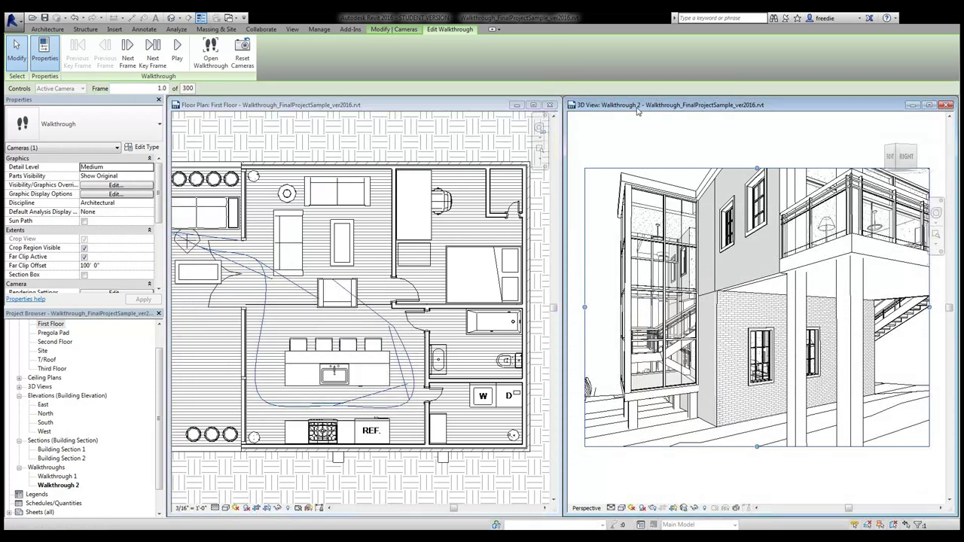
{"action": "left_click", "coordinate": [177, 50]}
{"action": "left_click", "coordinate": [621, 509]}
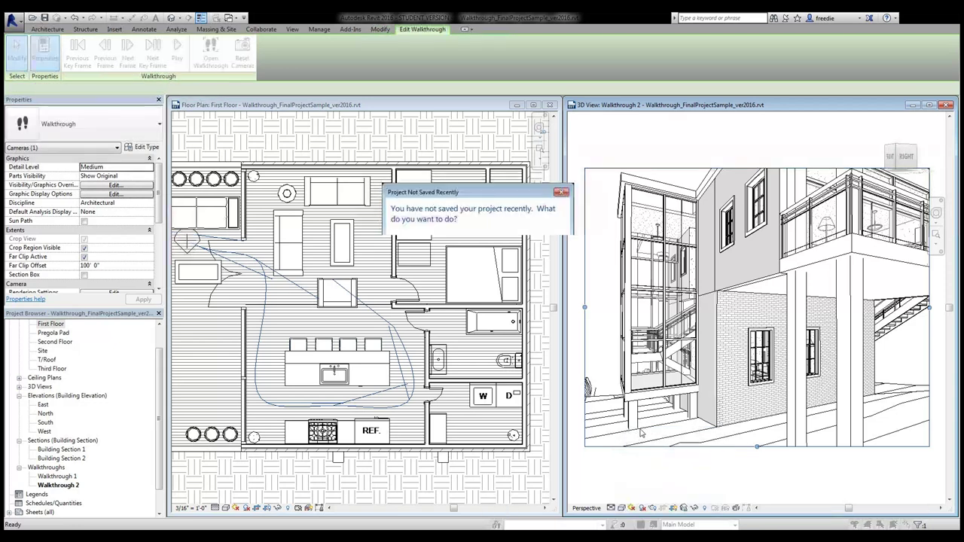
Step: Dismiss the save reminder and give the view a gradient background with a grey RGB 128-128-128 sky
{"action": "left_click", "coordinate": [545, 316]}
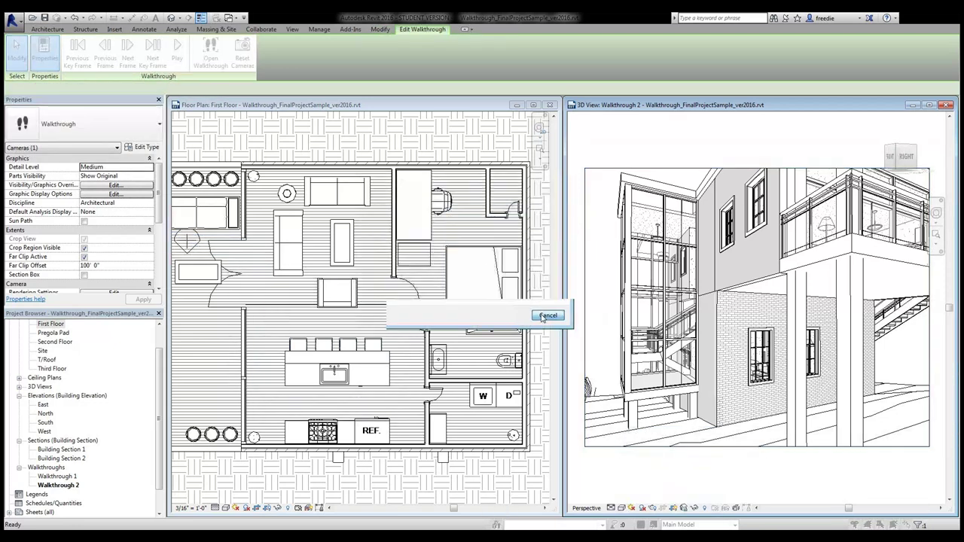
{"action": "left_click", "coordinate": [200, 260]}
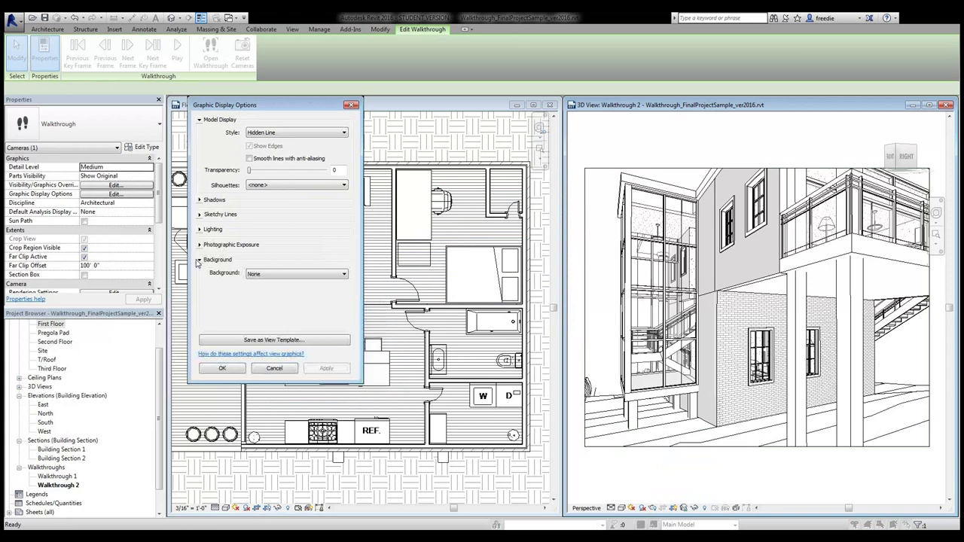
{"action": "left_click", "coordinate": [270, 276]}
{"action": "scroll", "coordinate": [263, 295], "scroll_direction": "down", "scroll_amount": 2}
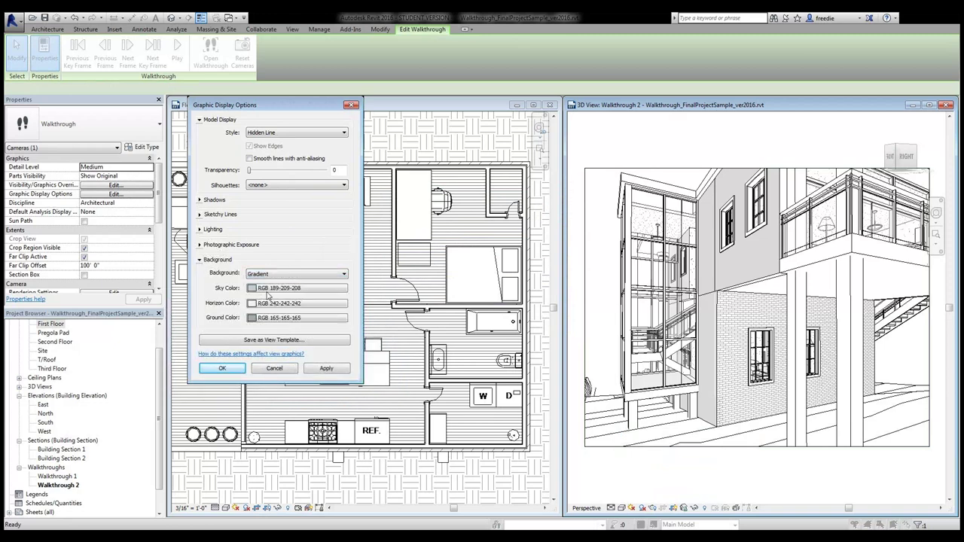
{"action": "left_click", "coordinate": [326, 370]}
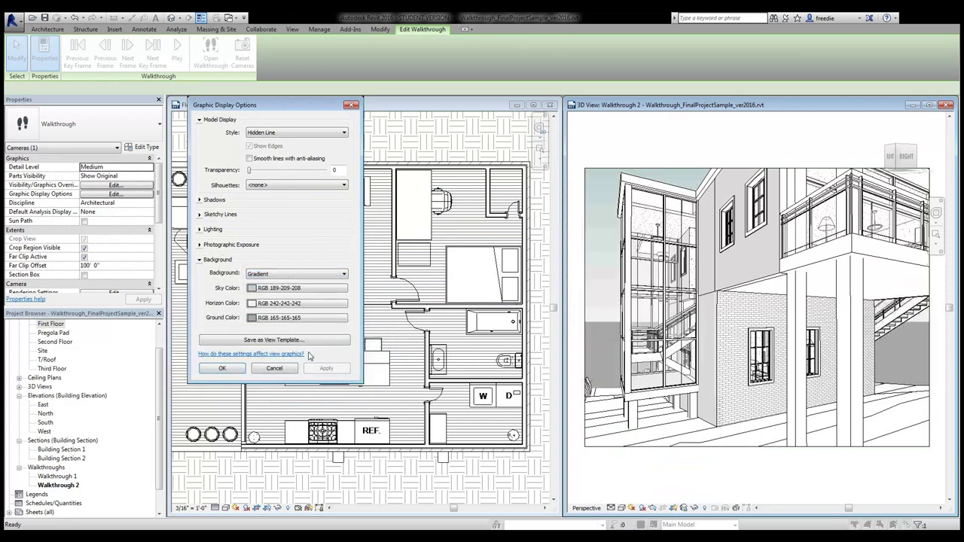
{"action": "left_click", "coordinate": [311, 290]}
{"action": "left_click", "coordinate": [211, 225]}
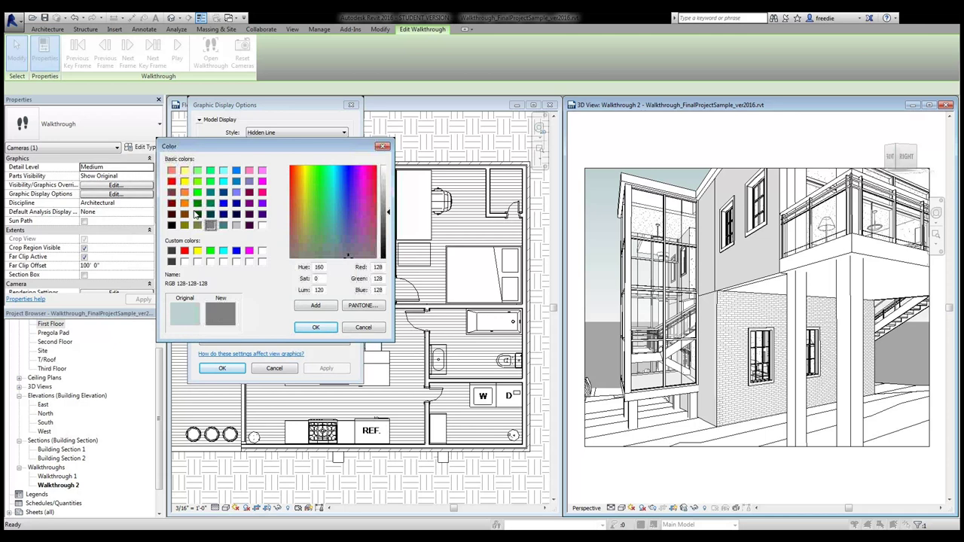
{"action": "left_click", "coordinate": [318, 327]}
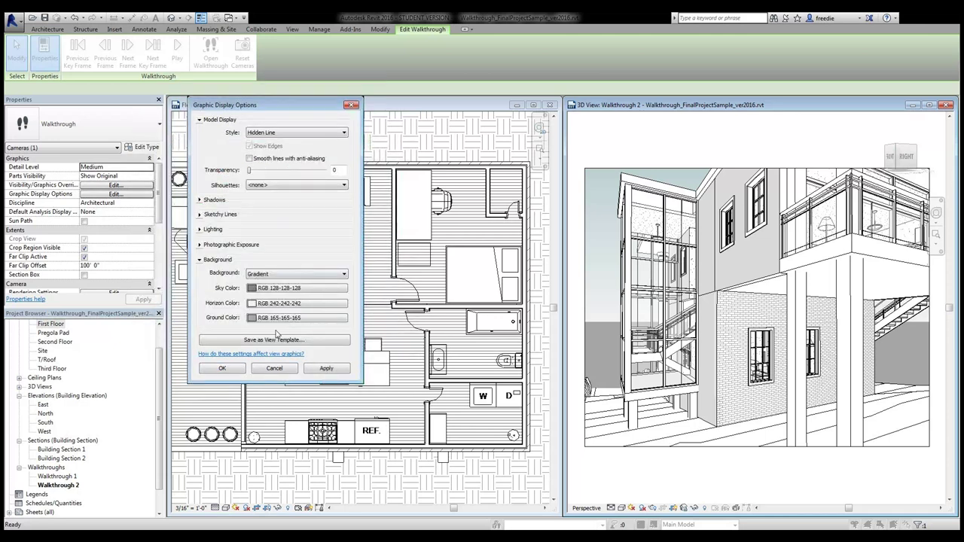
{"action": "left_click", "coordinate": [326, 370]}
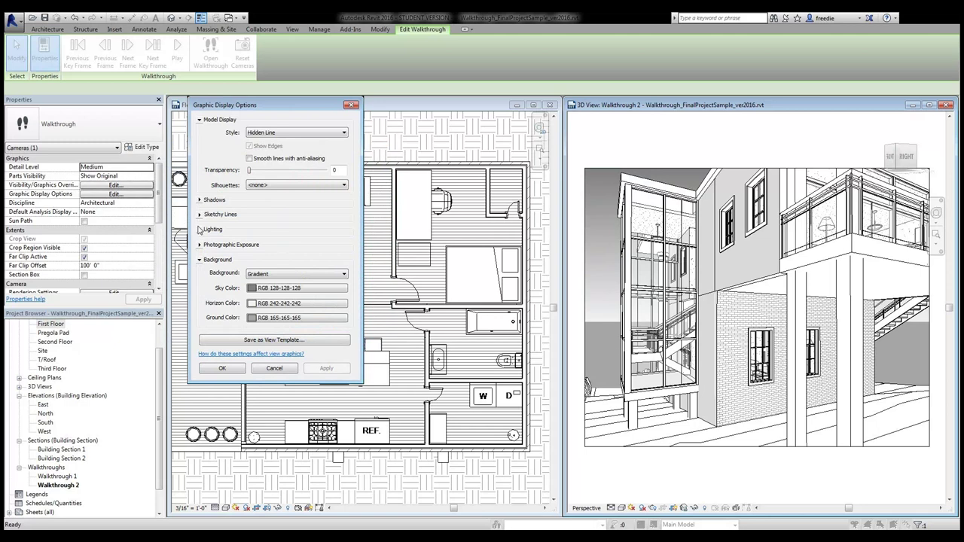
Step: Turn on Cast Shadows and Show Ambient Shadows
{"action": "left_click", "coordinate": [201, 200]}
{"action": "left_click", "coordinate": [250, 205]}
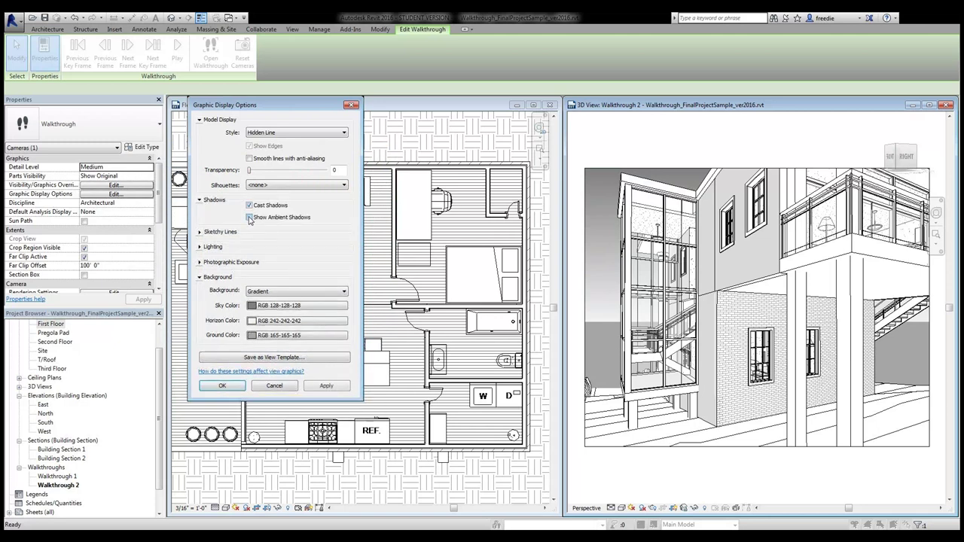
{"action": "left_click", "coordinate": [250, 217]}
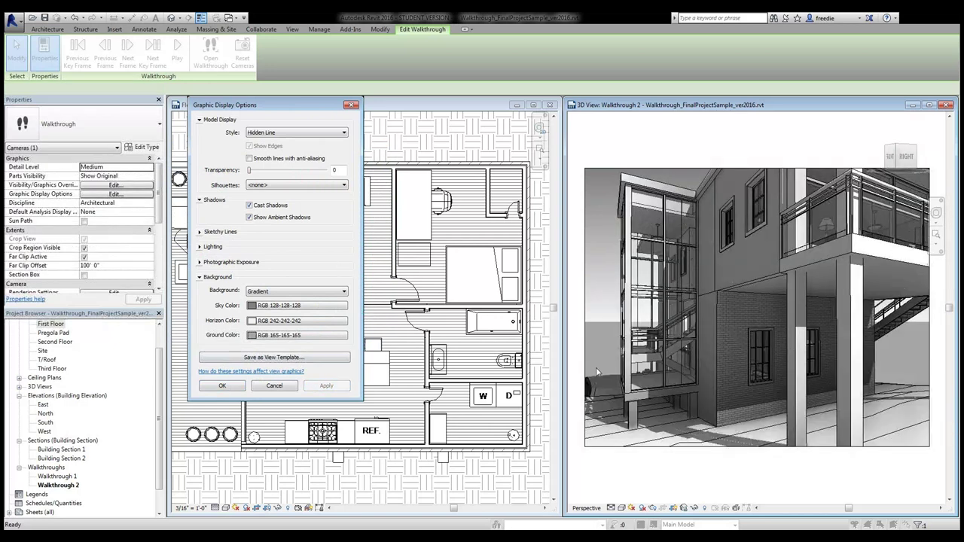
Step: Light the view with the Sunlight from Top Left preset and lower shadow intensity to 30
{"action": "left_click", "coordinate": [201, 249]}
{"action": "left_click", "coordinate": [290, 276]}
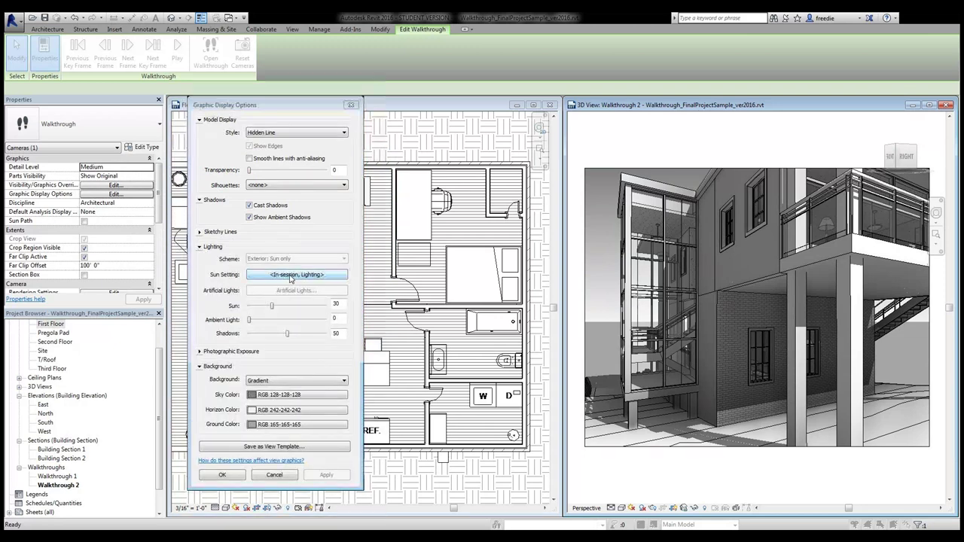
{"action": "left_click", "coordinate": [488, 239]}
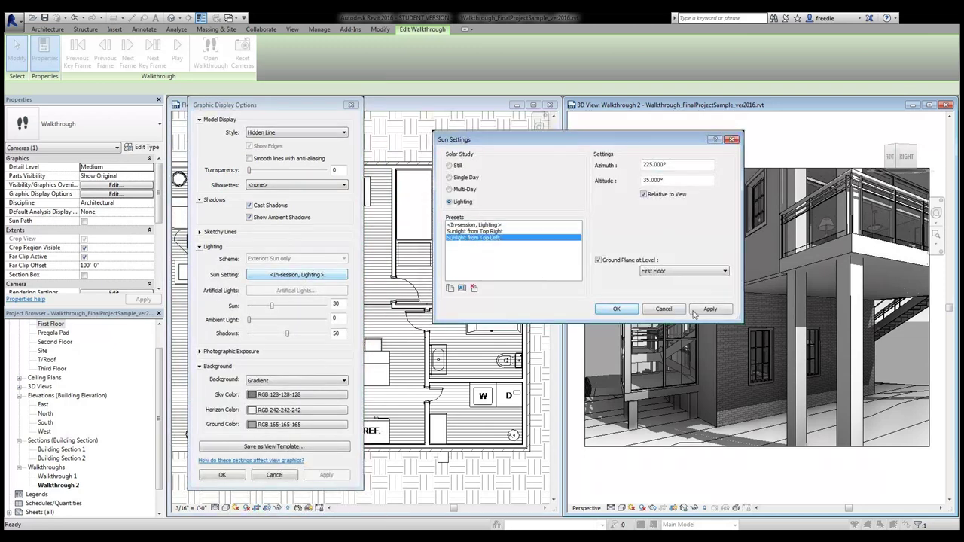
{"action": "left_click", "coordinate": [711, 309]}
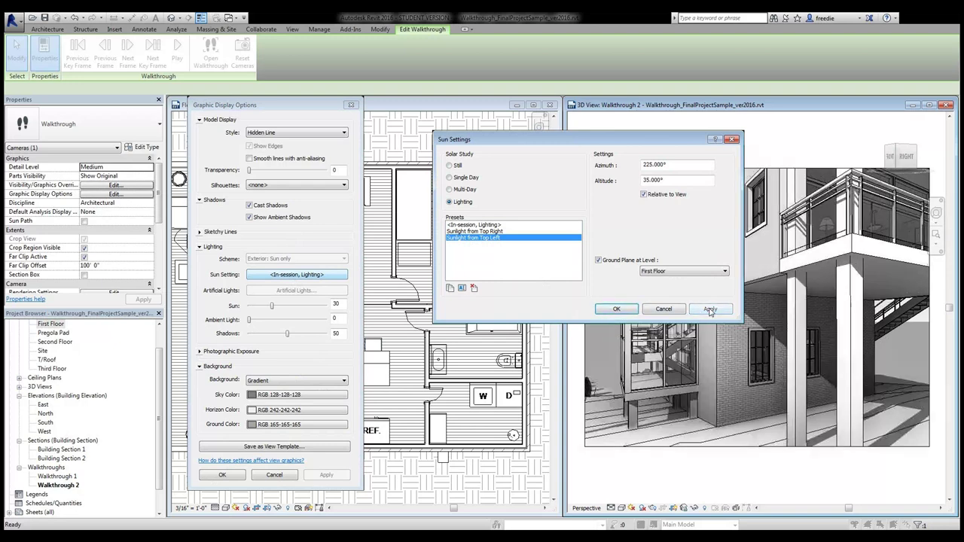
{"action": "left_click", "coordinate": [617, 309]}
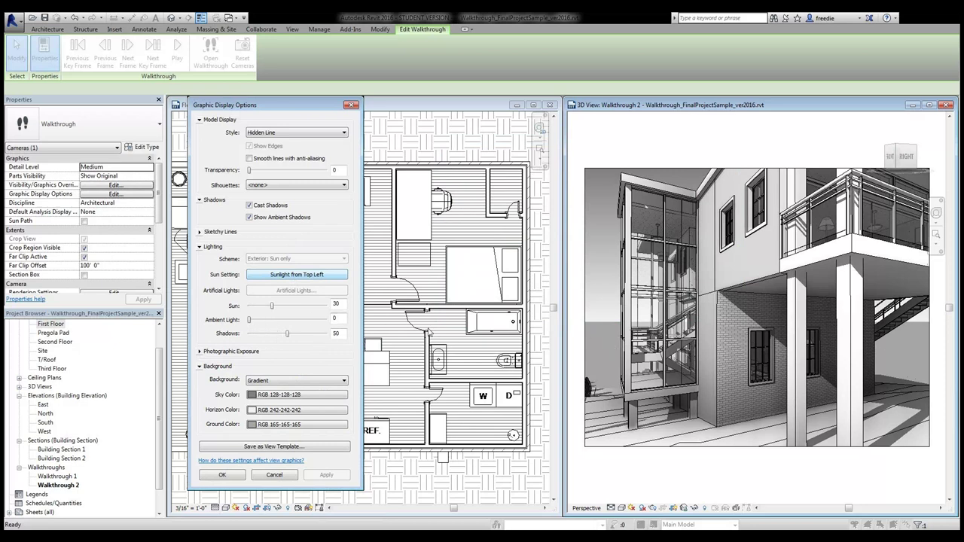
{"action": "left_click", "coordinate": [258, 334]}
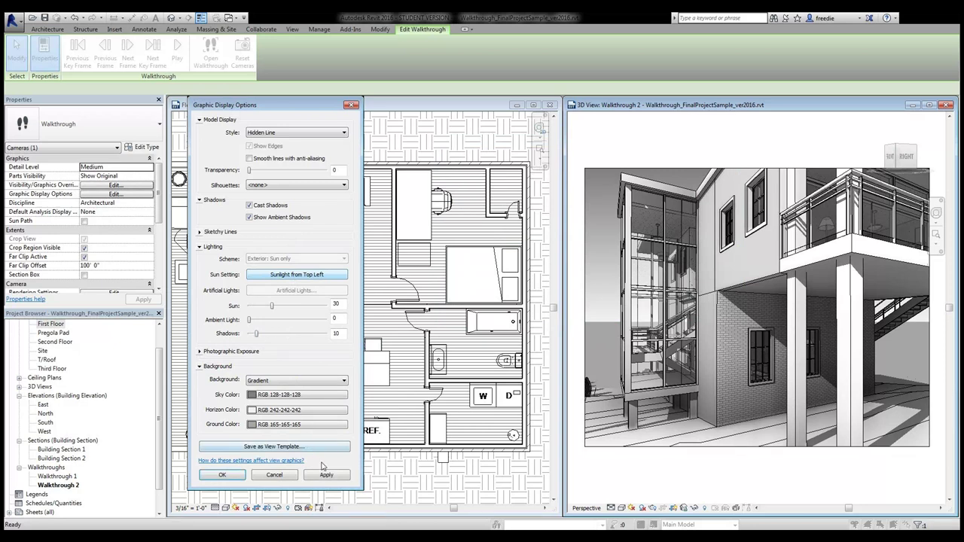
{"action": "left_click", "coordinate": [325, 476]}
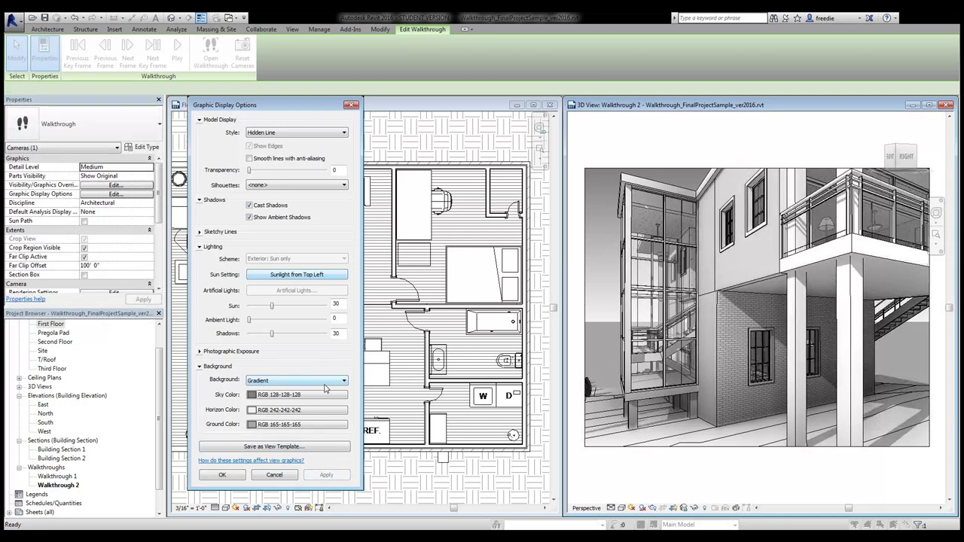
Step: Close the display options, select the Walkthrough 2 camera and enter Edit Walkthrough to play it
{"action": "left_click", "coordinate": [222, 475]}
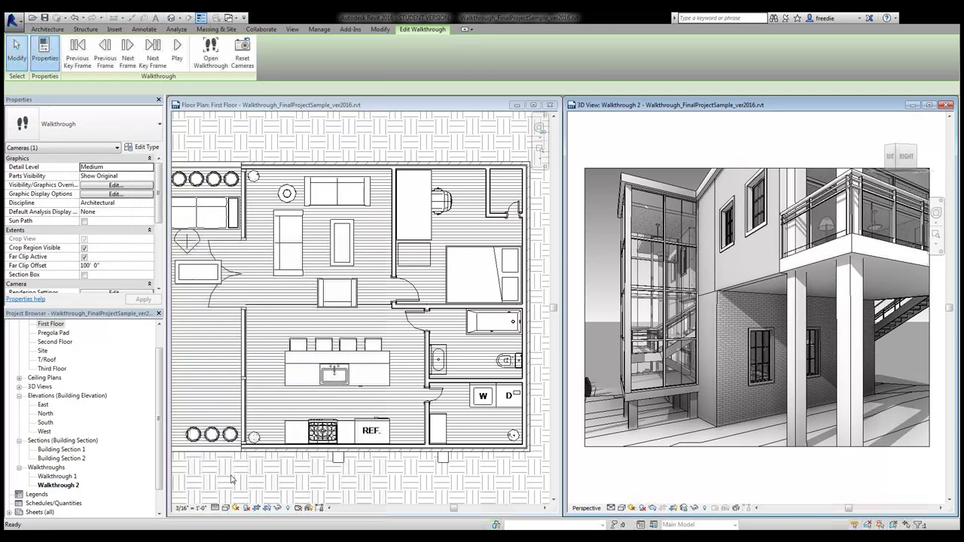
{"action": "left_click", "coordinate": [626, 391]}
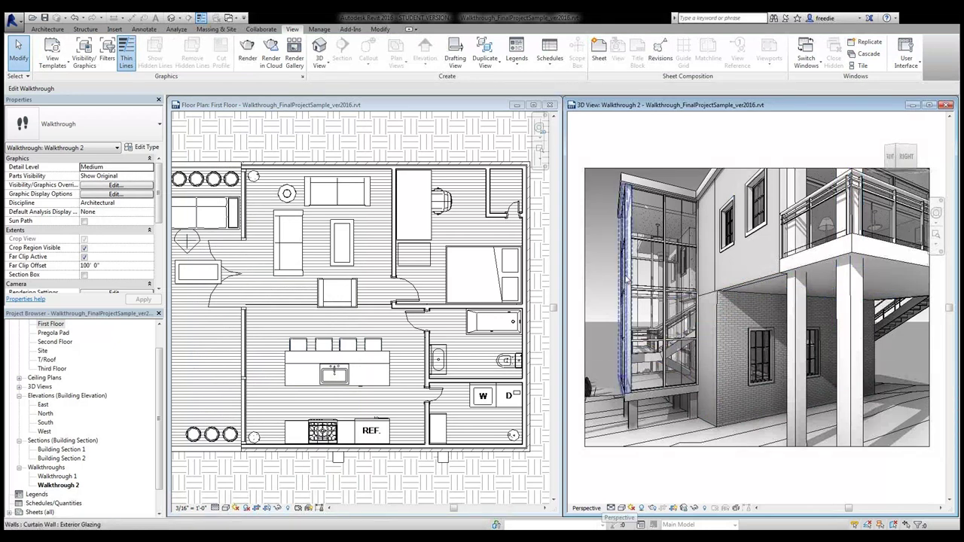
{"action": "left_click", "coordinate": [320, 100]}
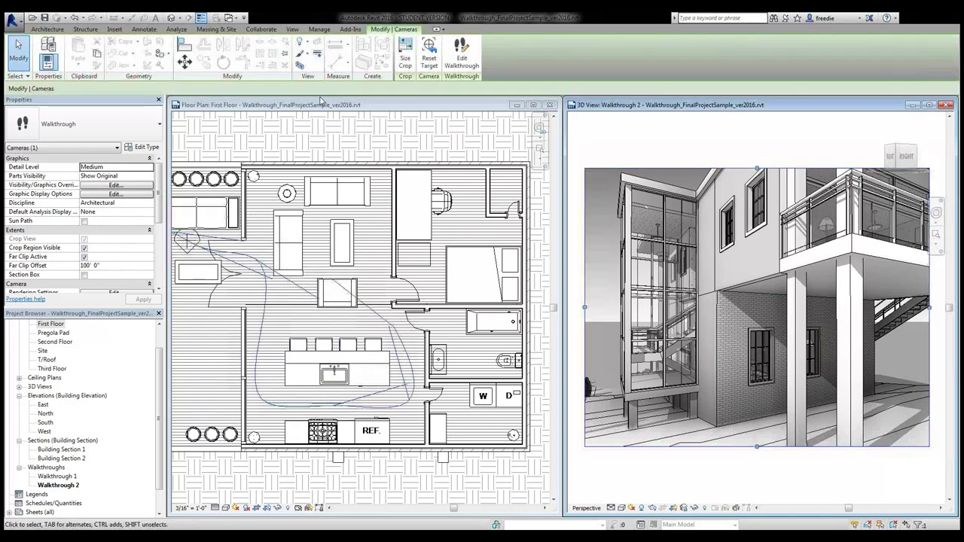
{"action": "left_click", "coordinate": [462, 66]}
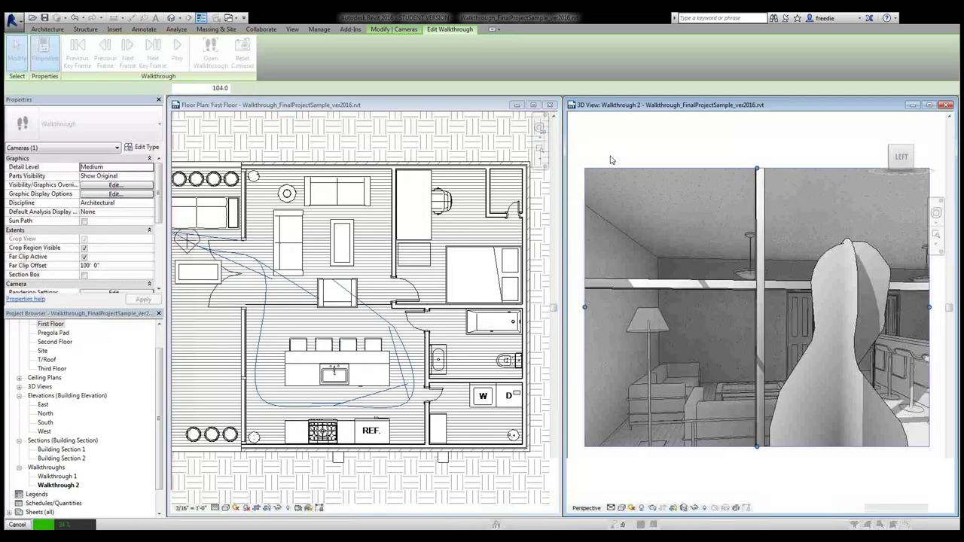
Step: Interrupt playback once and continue, then stop it at frame 118 so it returns to frame 1
{"action": "key", "text": "Escape"}
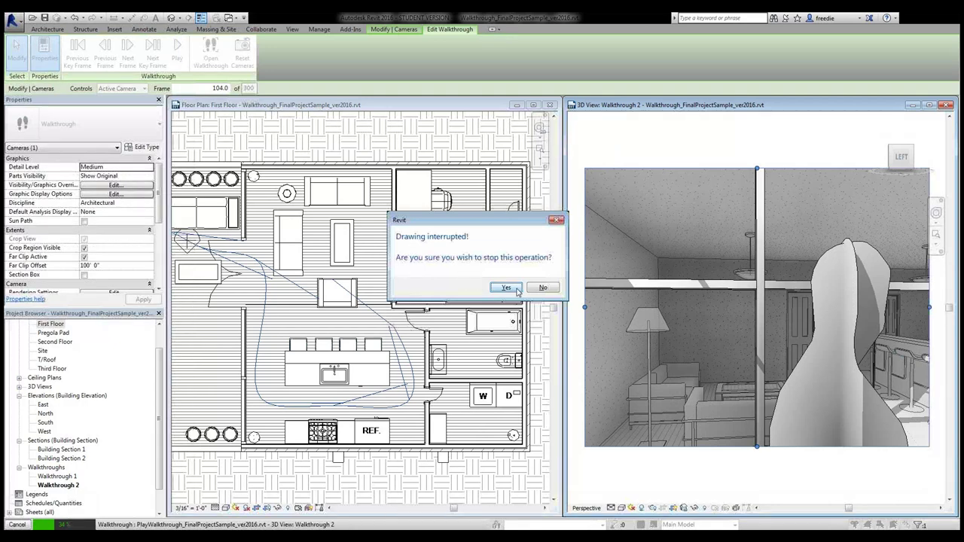
{"action": "left_click", "coordinate": [537, 291]}
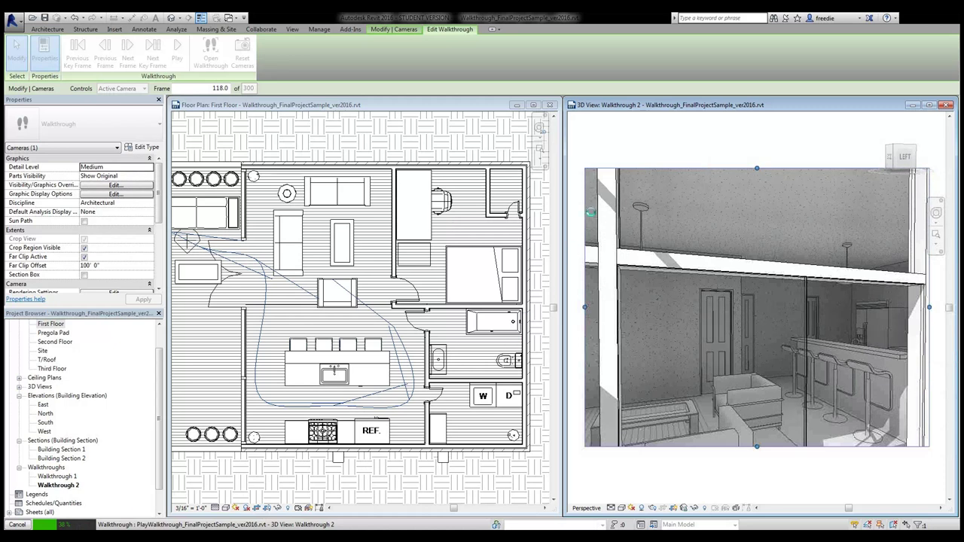
{"action": "key", "text": "Escape"}
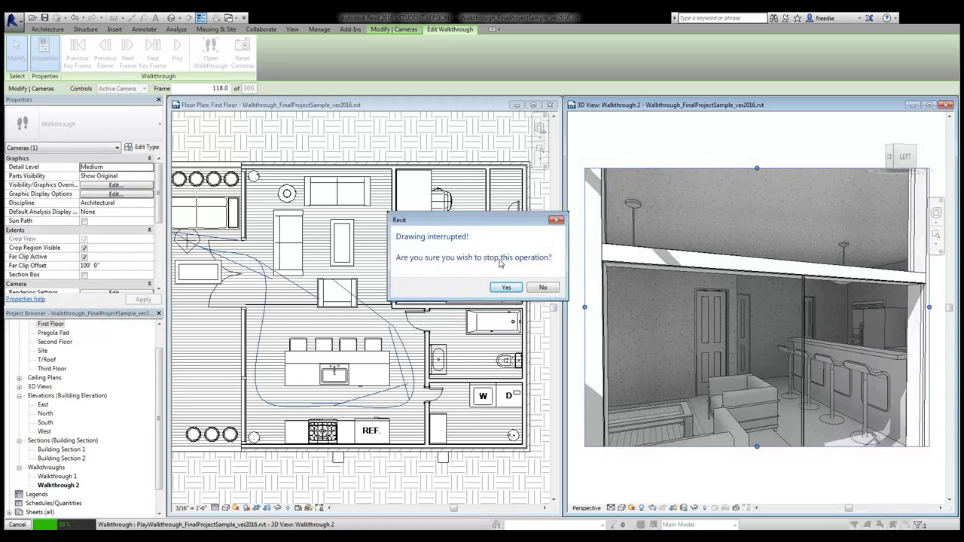
{"action": "left_click", "coordinate": [506, 289]}
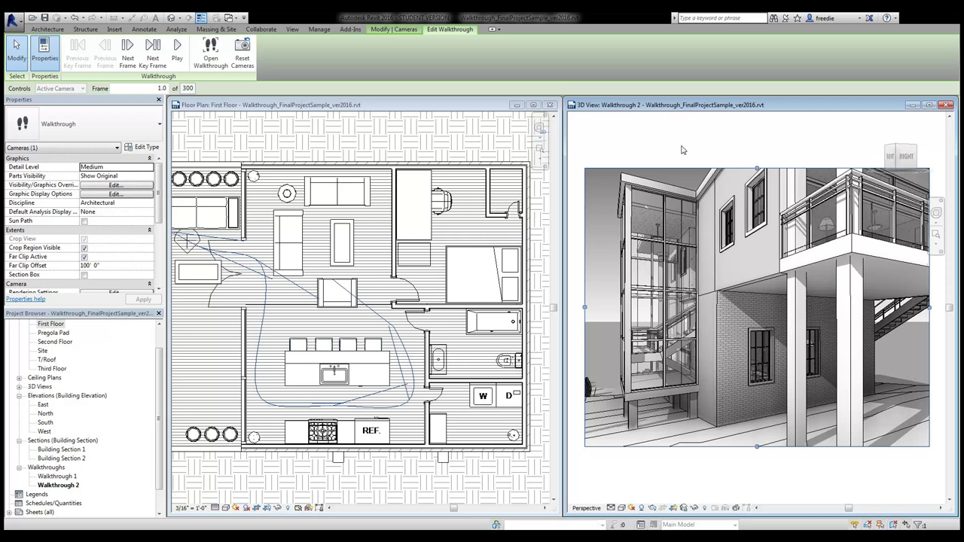
{"action": "left_click", "coordinate": [15, 21]}
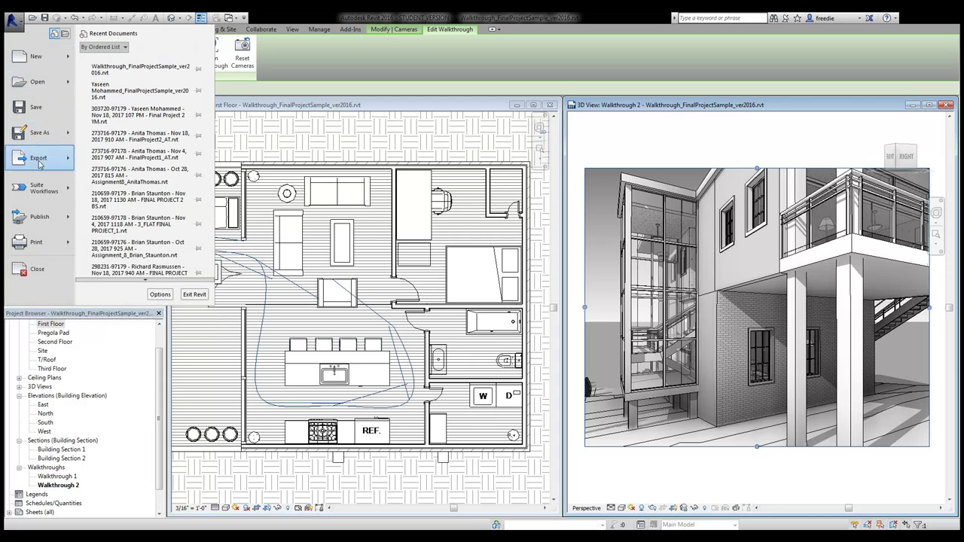
{"action": "mouse_move", "coordinate": [39, 164]}
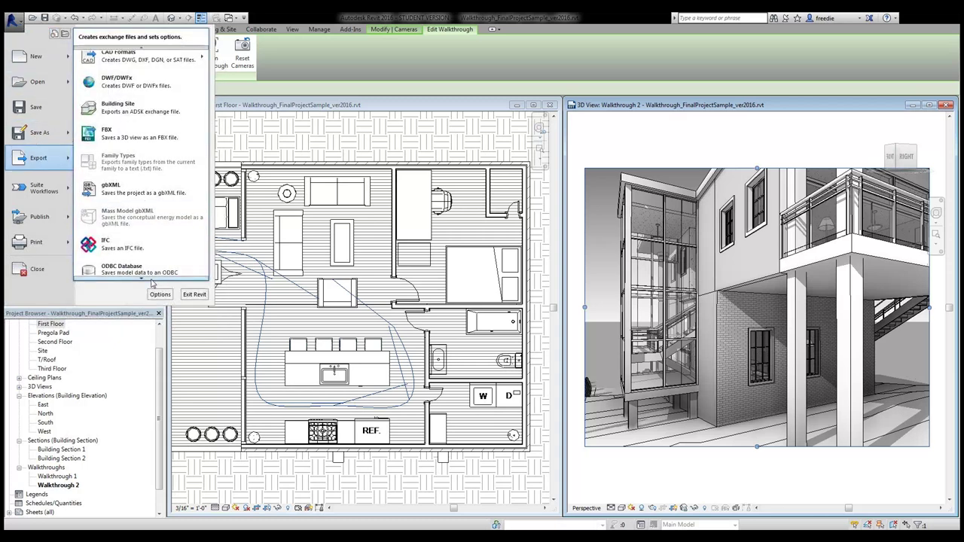
{"action": "mouse_move", "coordinate": [169, 218]}
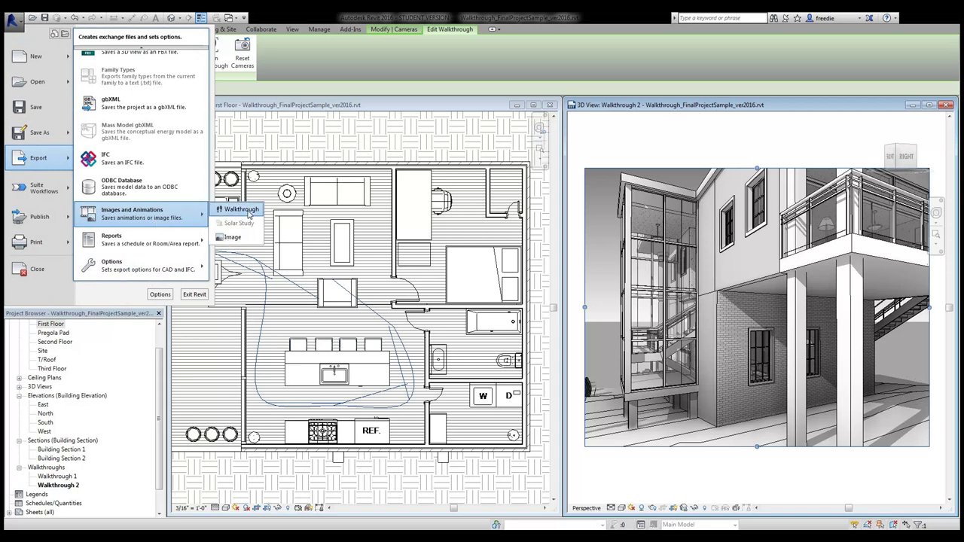
{"action": "left_click", "coordinate": [241, 210]}
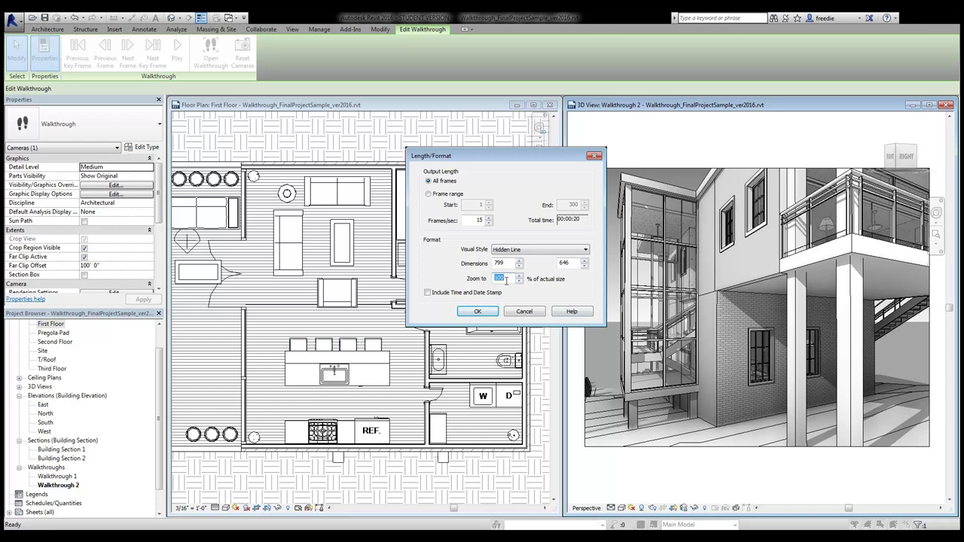
{"action": "left_click", "coordinate": [532, 248]}
{"action": "scroll", "coordinate": [516, 261], "scroll_direction": "up", "scroll_amount": 1}
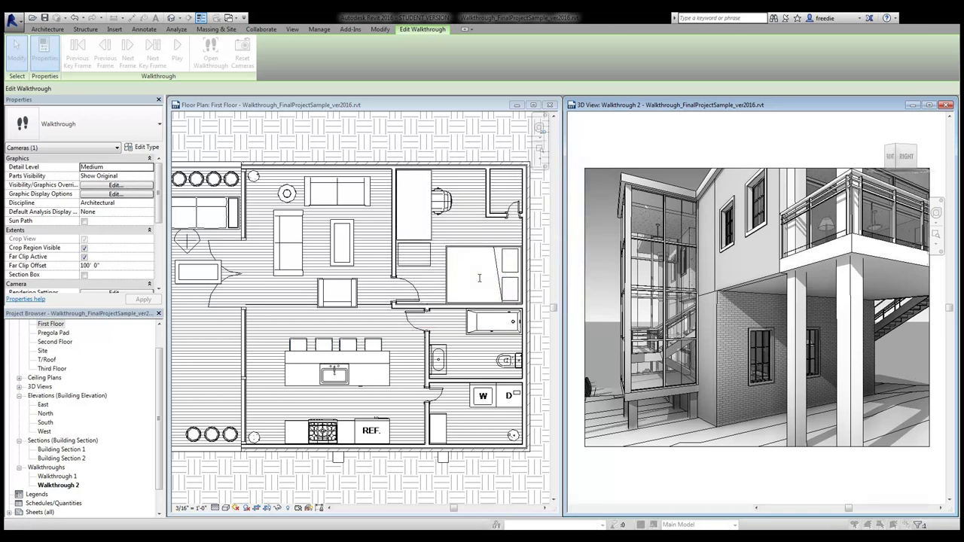
{"action": "key", "text": "Return"}
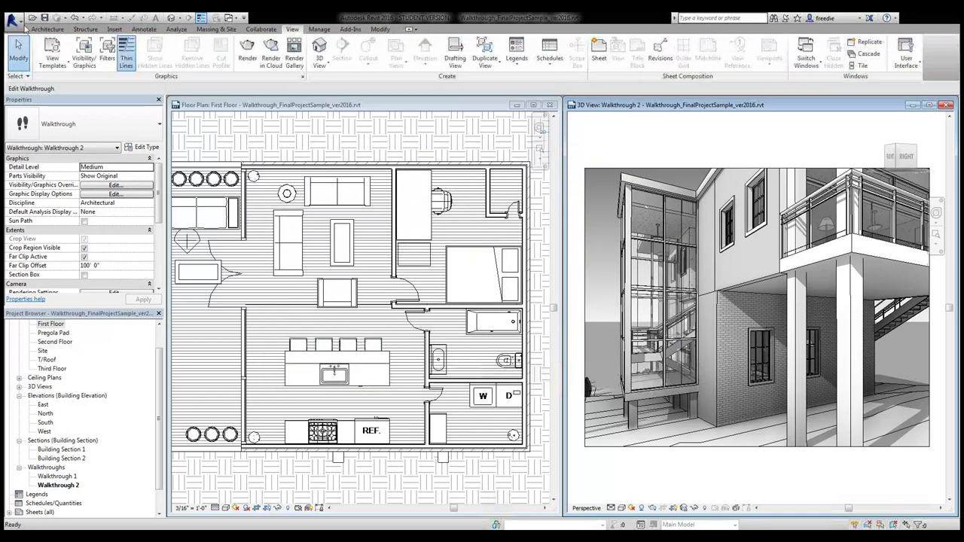
Step: Start the Walkthrough export from the application menu's Images and Animations options
{"action": "left_click", "coordinate": [20, 21]}
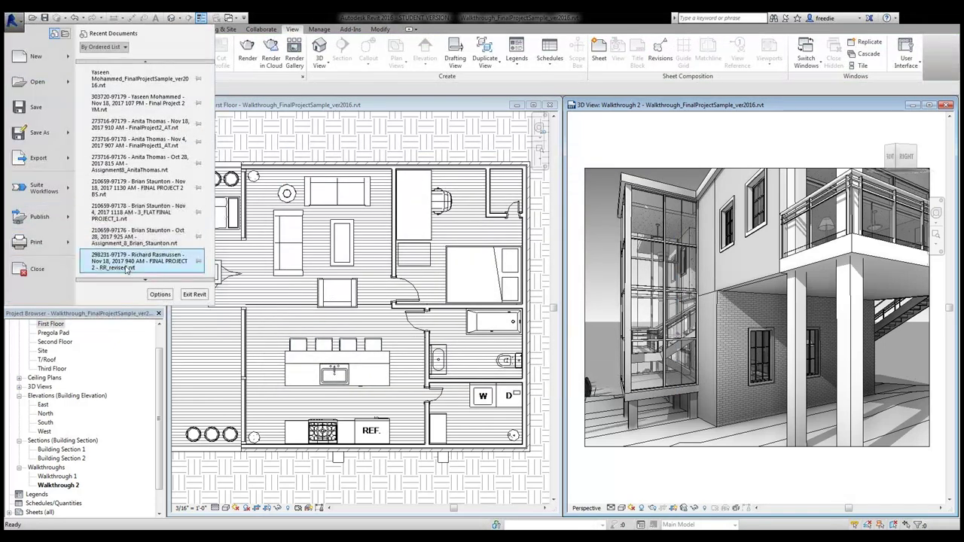
{"action": "scroll", "coordinate": [131, 256], "scroll_direction": "down", "scroll_amount": 2}
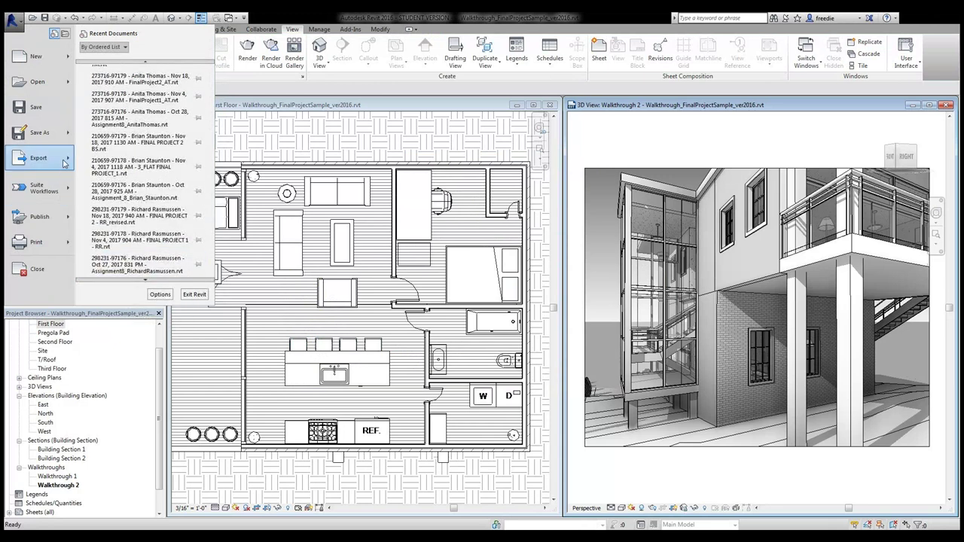
{"action": "scroll", "coordinate": [136, 275], "scroll_direction": "down", "scroll_amount": 3}
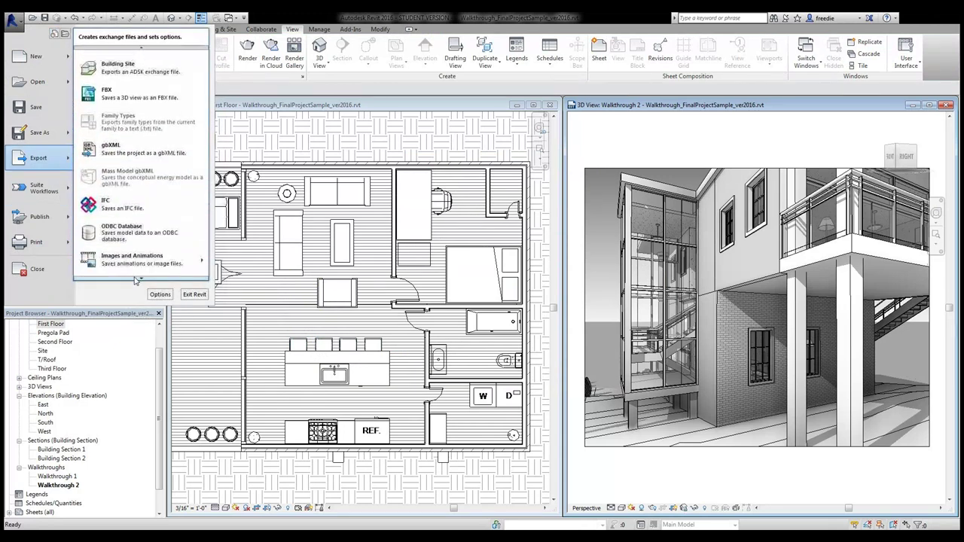
{"action": "mouse_move", "coordinate": [203, 216]}
{"action": "left_click", "coordinate": [240, 209]}
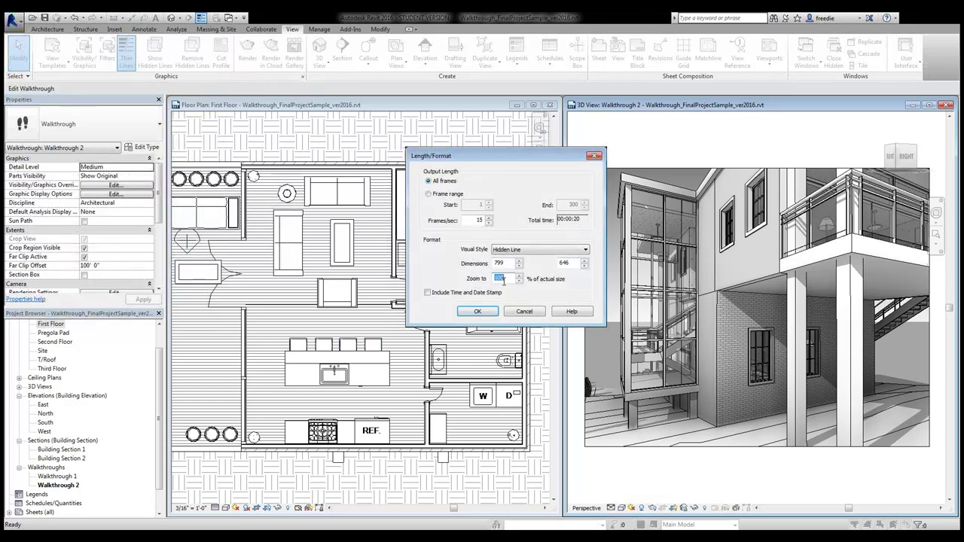
Step: Set the export to 50% zoom (400 × 323) in Hidden Line and accept the settings
{"action": "type", "text": "50"}
{"action": "left_click", "coordinate": [509, 262]}
{"action": "key", "text": "shift+Tab"}
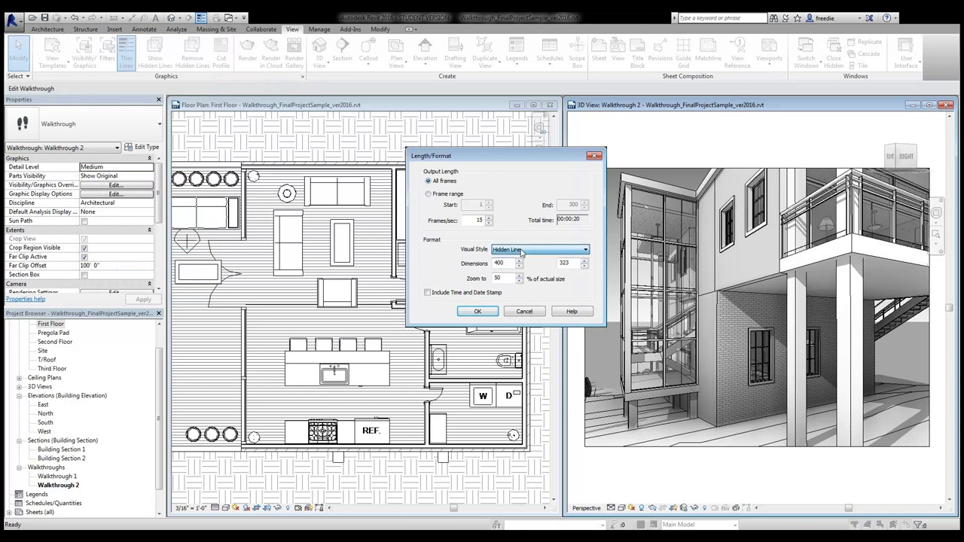
{"action": "key", "text": "Up"}
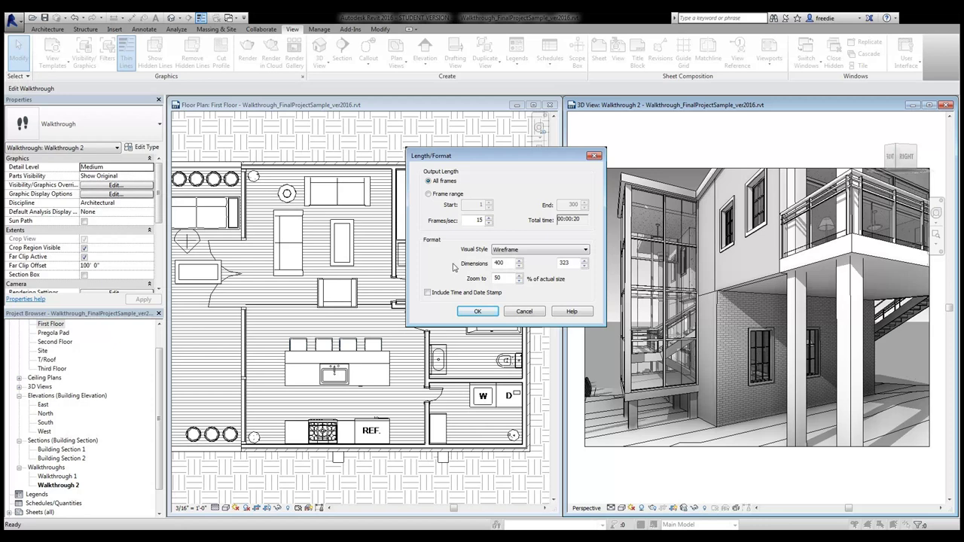
{"action": "left_click", "coordinate": [516, 250]}
{"action": "left_click", "coordinate": [513, 251]}
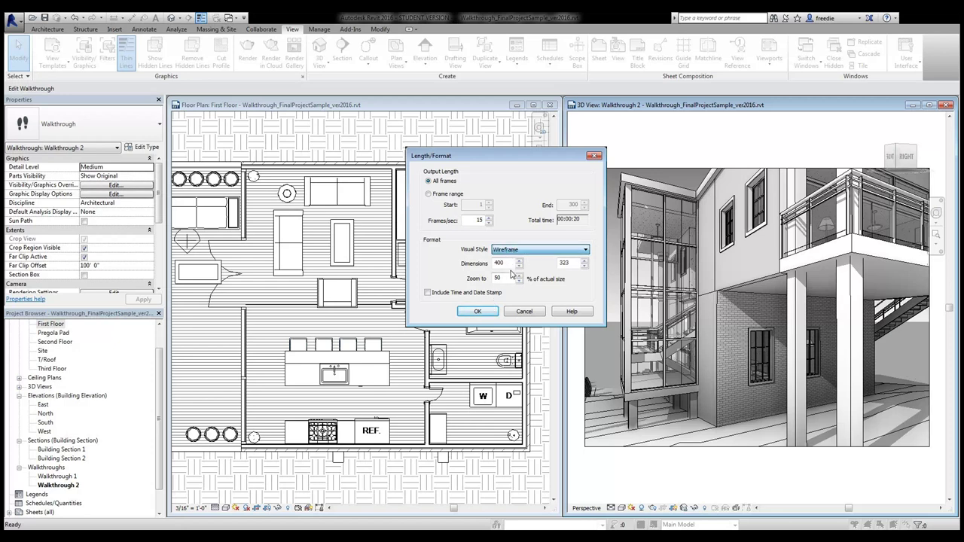
{"action": "key", "text": "Down"}
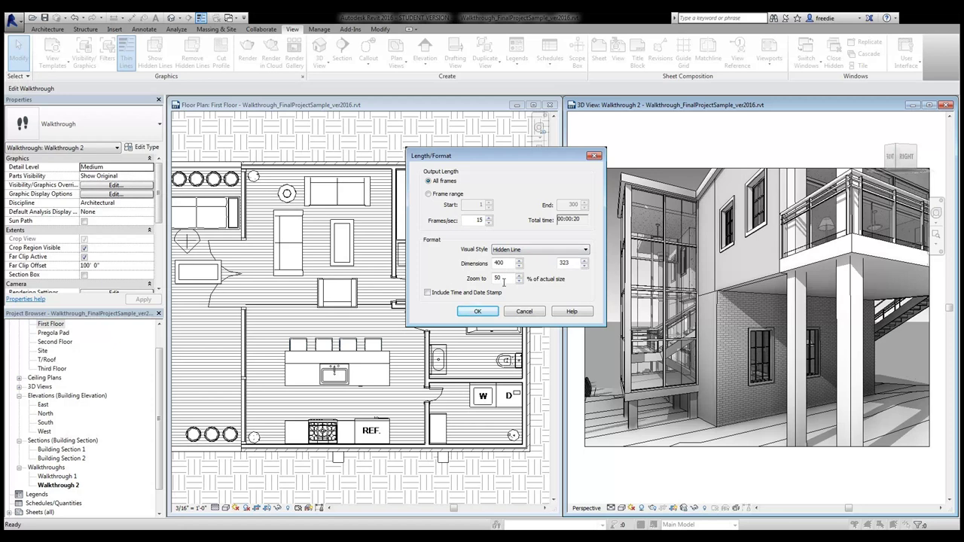
{"action": "left_click", "coordinate": [487, 311]}
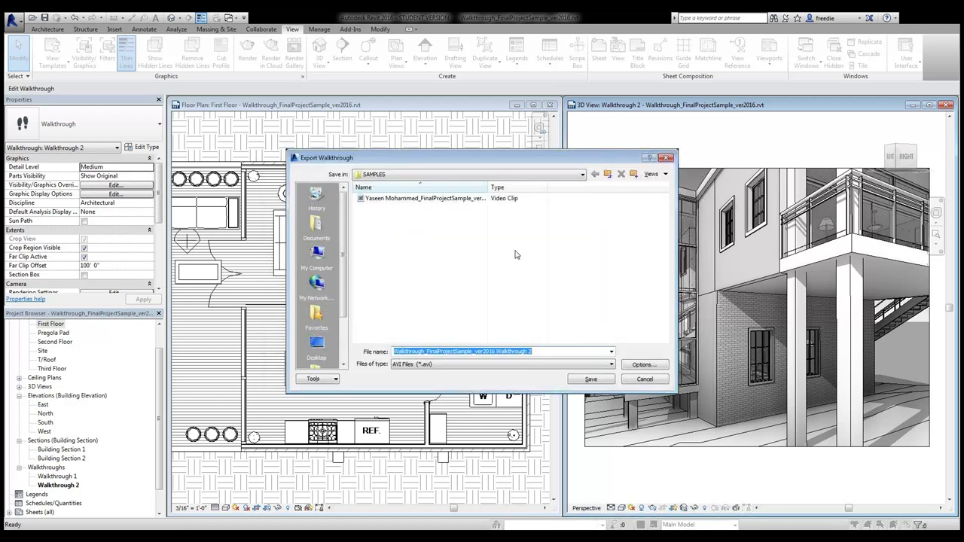
Step: Save the walkthrough AVI to the SAMPLES folder and review the Full Frames (Uncompressed) compressor
{"action": "left_click", "coordinate": [597, 381]}
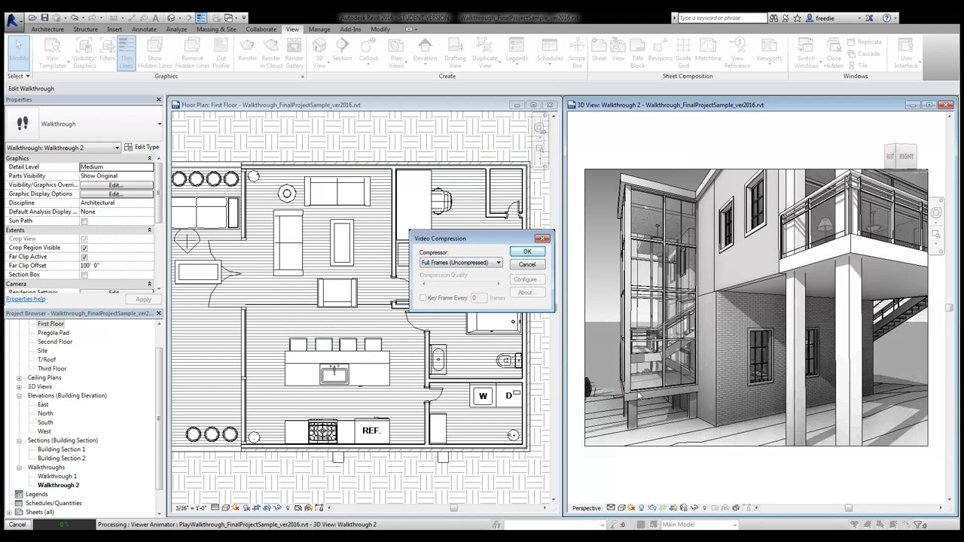
{"action": "left_click", "coordinate": [497, 263]}
Step: Accept Full Frames (Uncompressed) compression so the AVI frames start rendering
{"action": "left_click", "coordinate": [526, 251]}
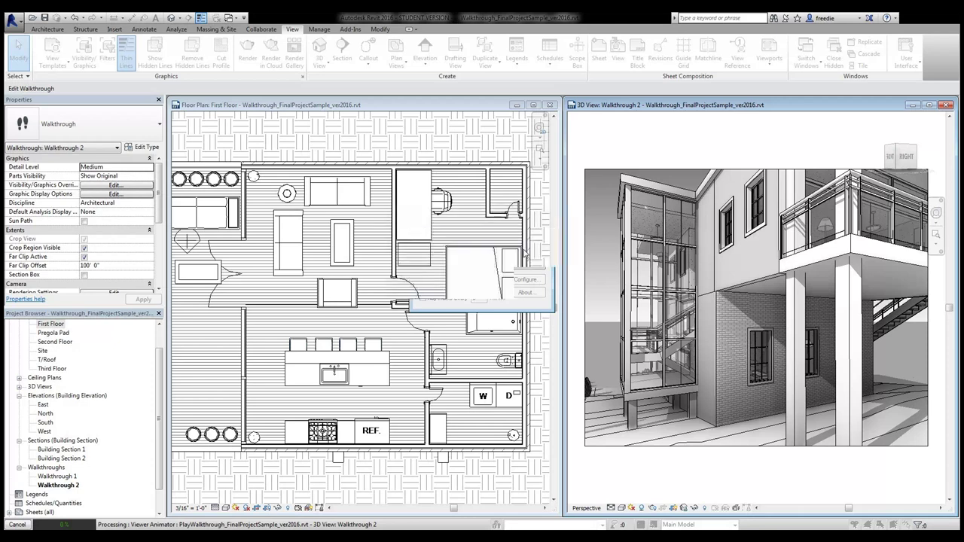